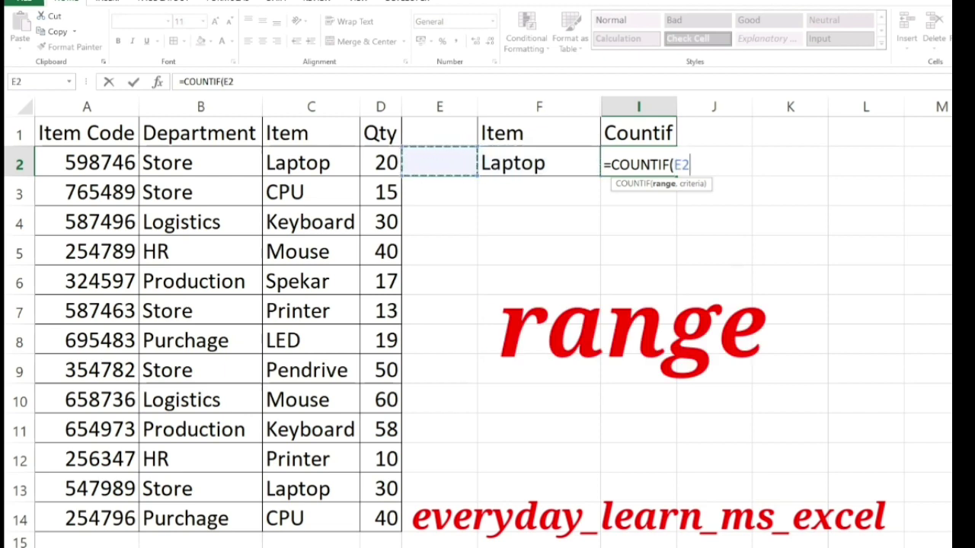
- Complete the COUNTIF formula in I2 with the absolute column range $C:$C and cell F2 as the criterion
key(ctrl+space)
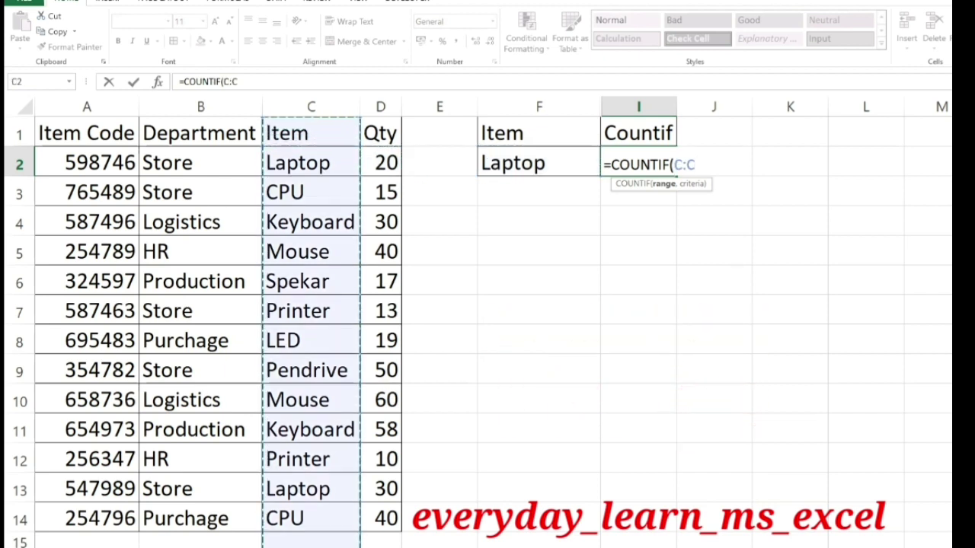
key(F4)
text(,)
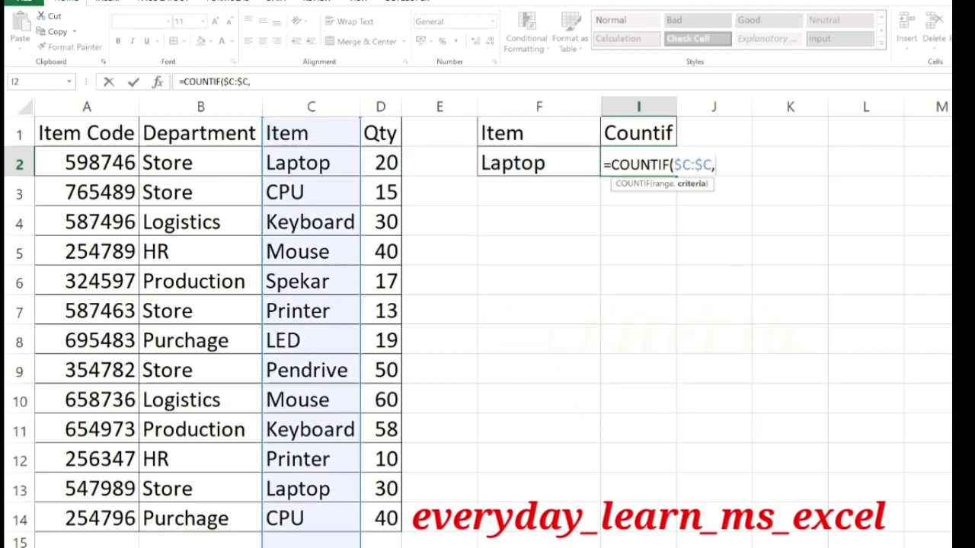
key(Left)
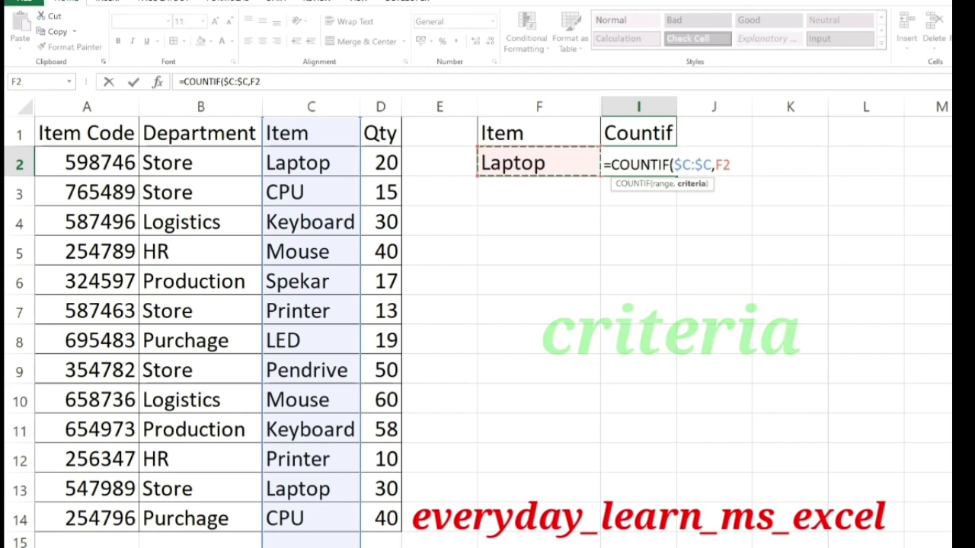
text())
key(Return)
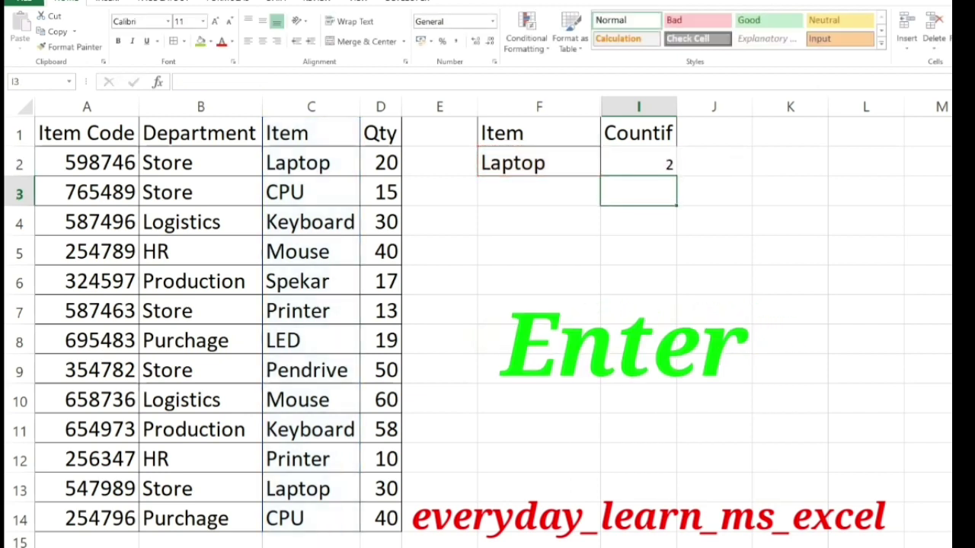
- Check the COUNTIF result in I2 against the Laptop entries in the Item column
click(638, 163)
click(538, 162)
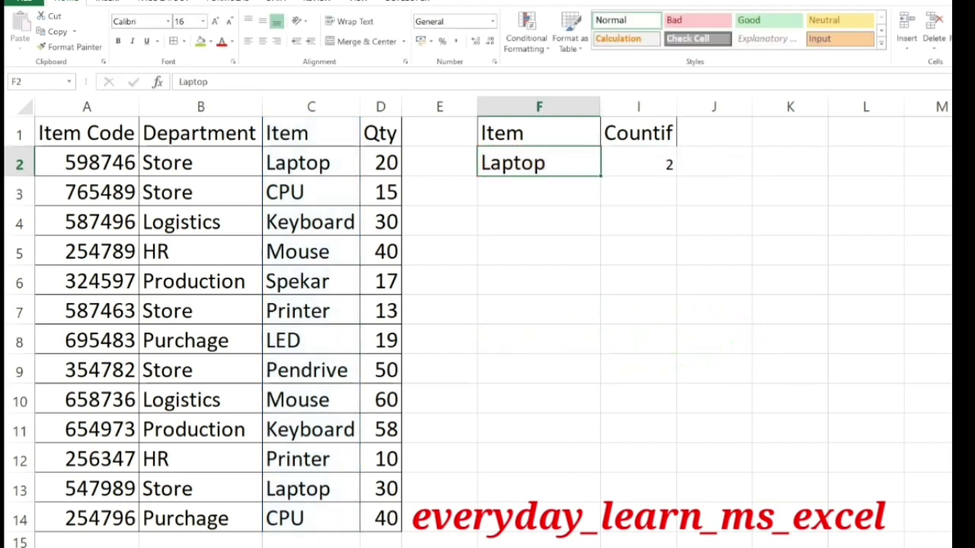
click(311, 162)
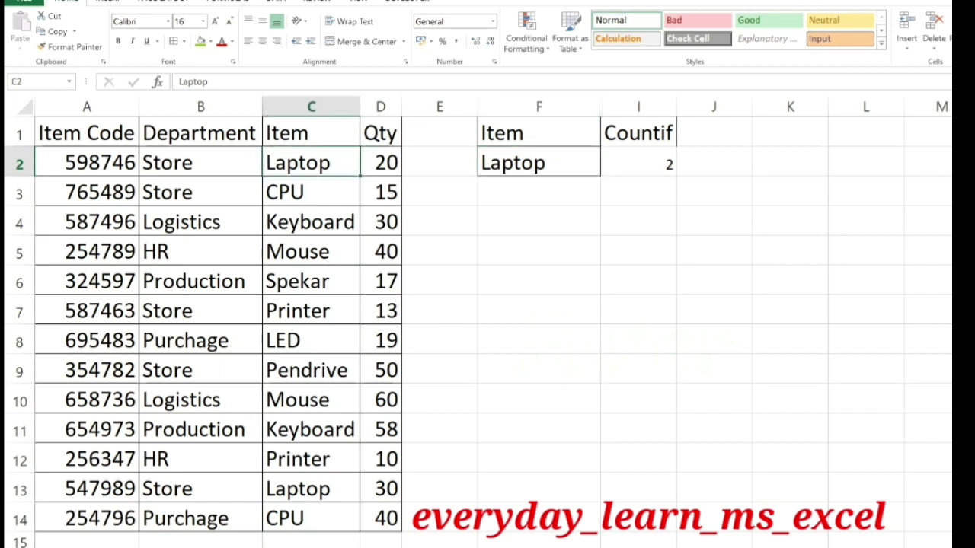
click(310, 489)
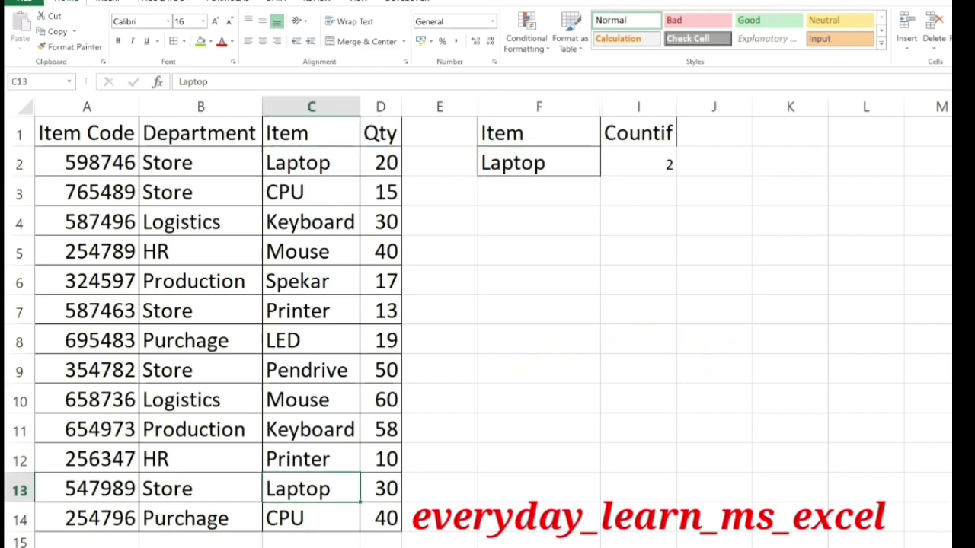
click(538, 163)
click(638, 163)
- Change the item criterion in F2 to Cpu and locate the first CPU entry in the Item column
click(539, 162)
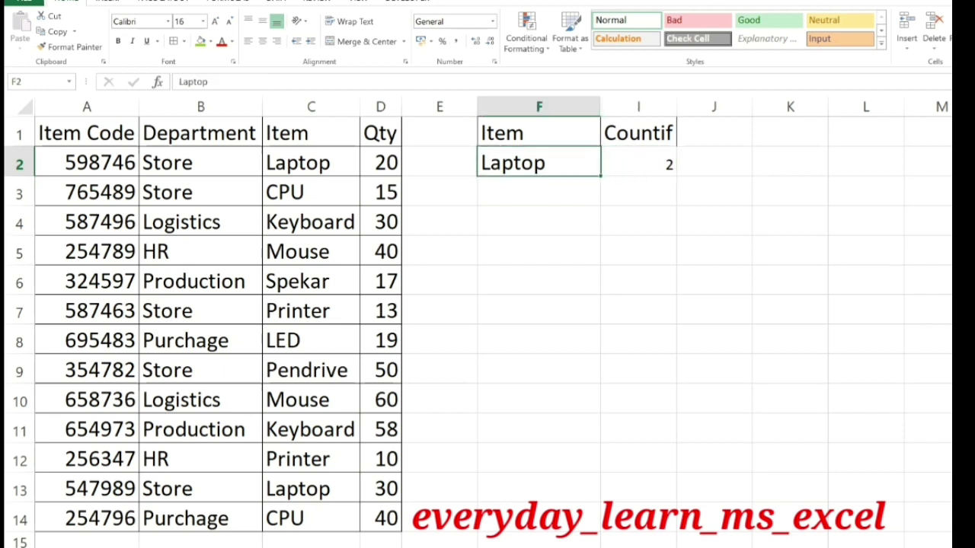
text(C)
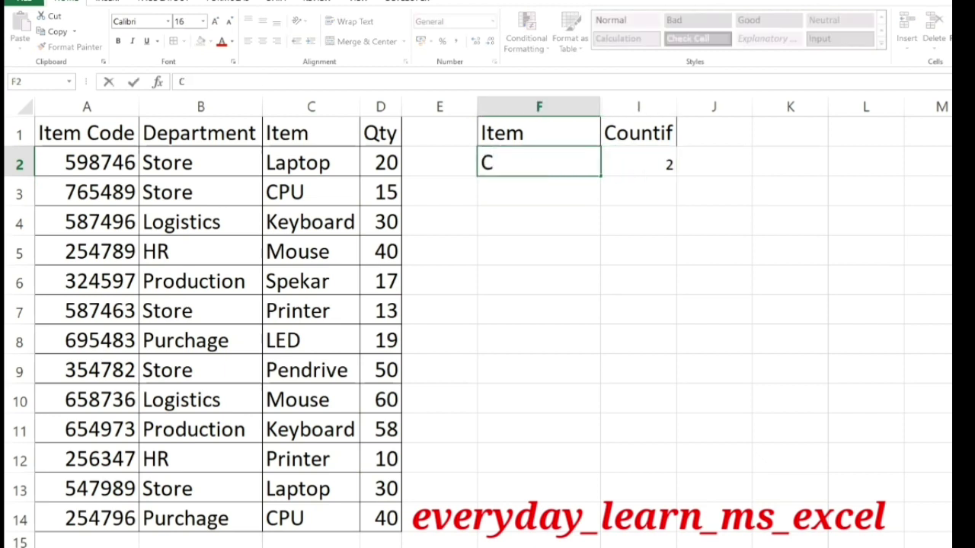
text(pu)
key(Return)
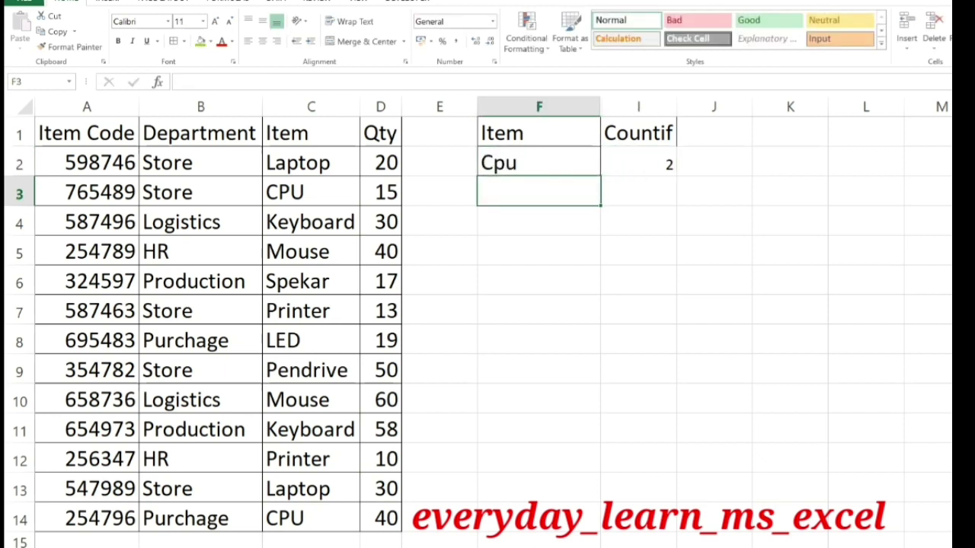
click(538, 162)
click(310, 192)
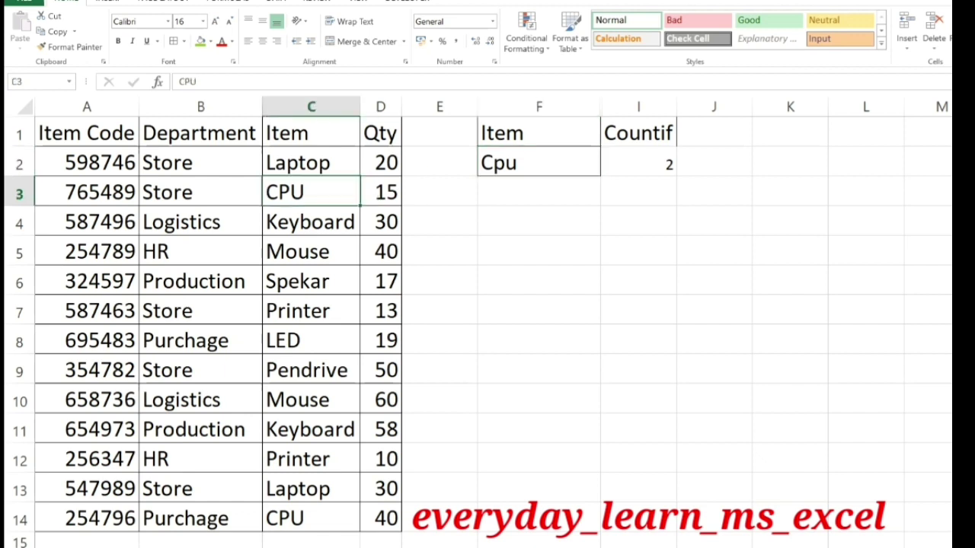
- Copy the CPU entry from C14 into C12, replacing the item there
click(310, 518)
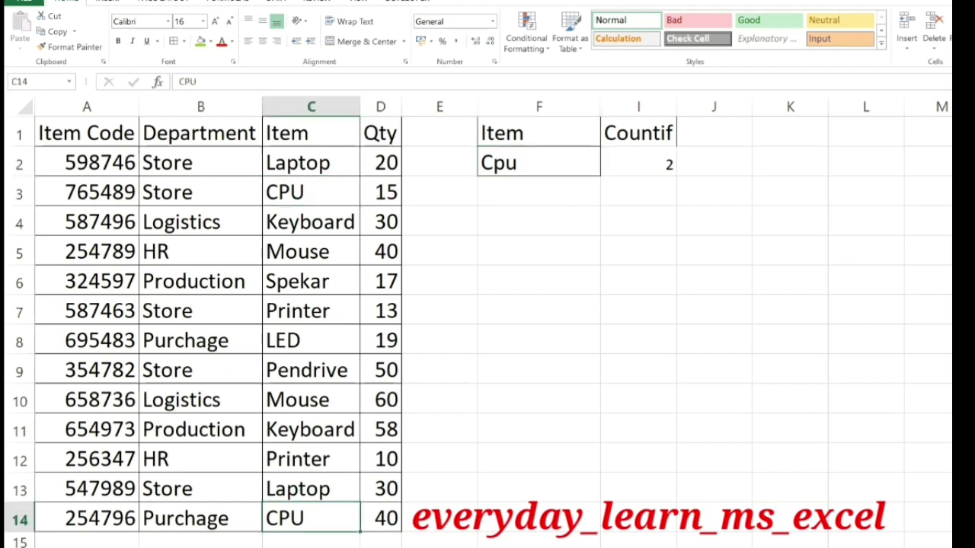
key(ctrl+c)
click(310, 459)
key(ctrl+v)
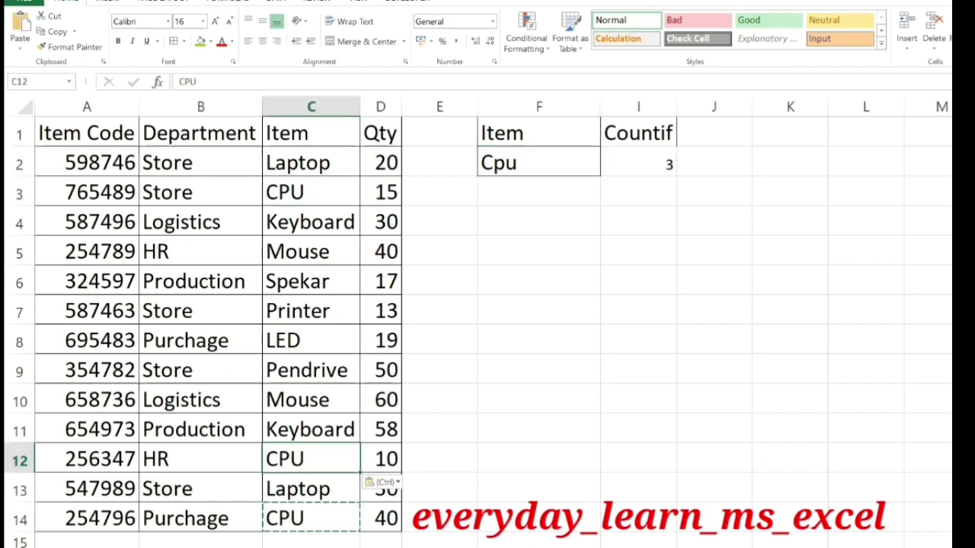
- Compare the COUNTIF result in I2 with the CPU entries in C3, C12 and C14
click(639, 164)
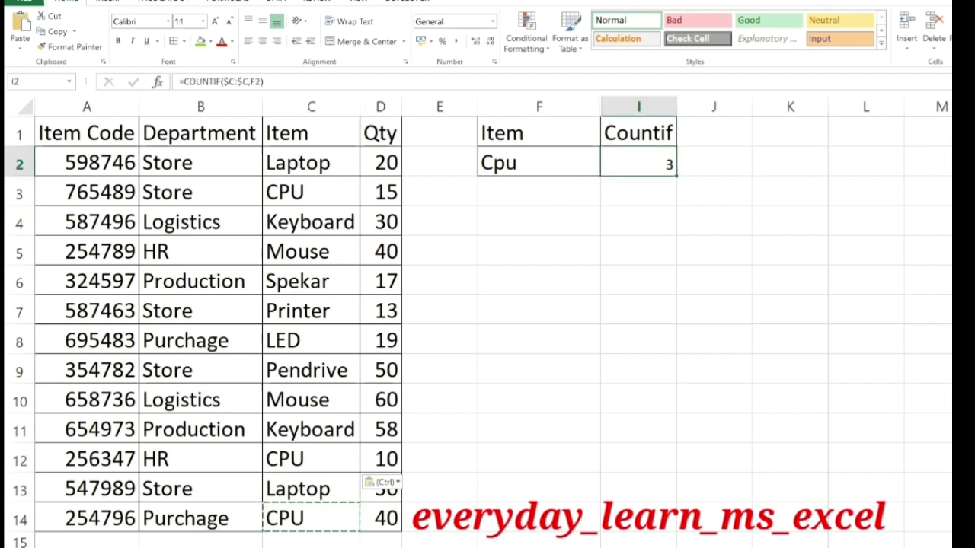
click(311, 193)
click(310, 460)
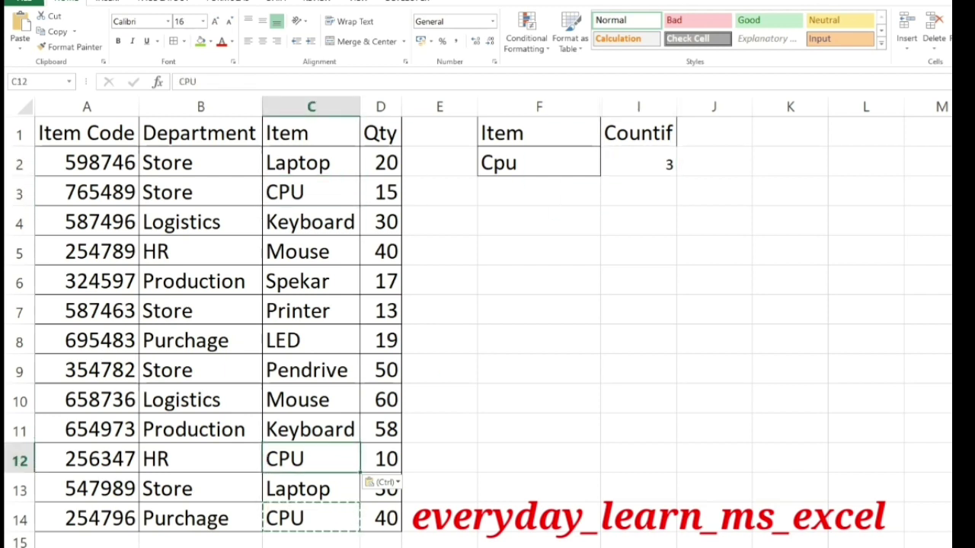
click(311, 518)
click(639, 164)
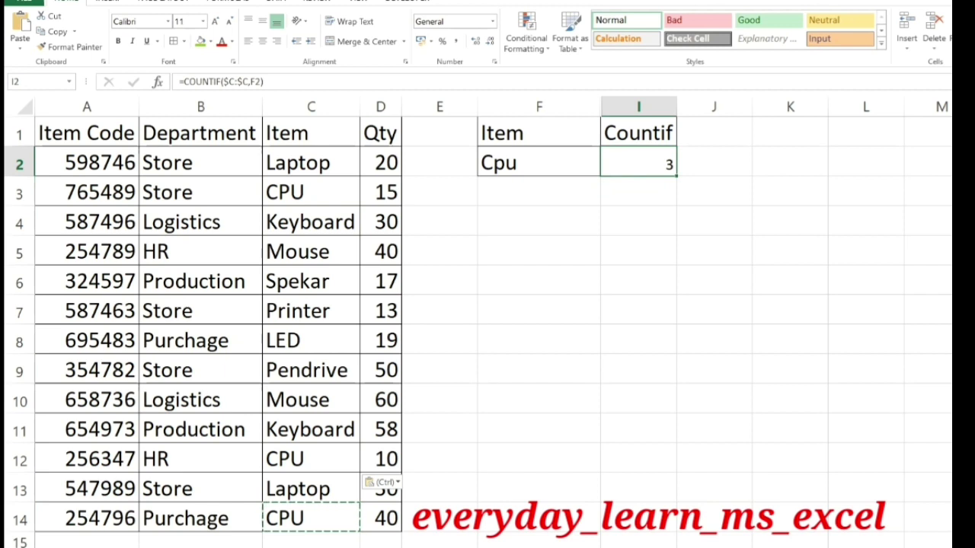
- Change the item criterion in F2 to printer and check it against the Printer row in the data table
click(488, 164)
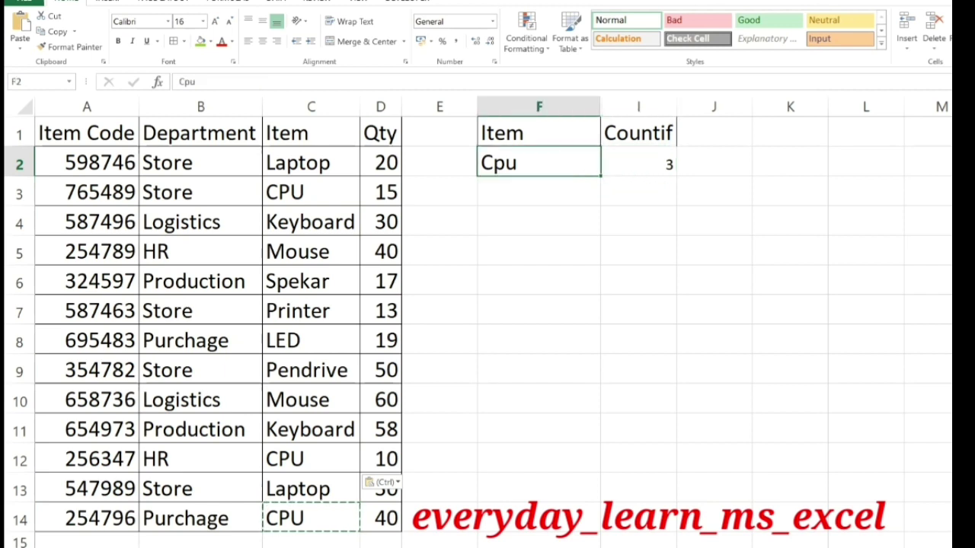
text(p)
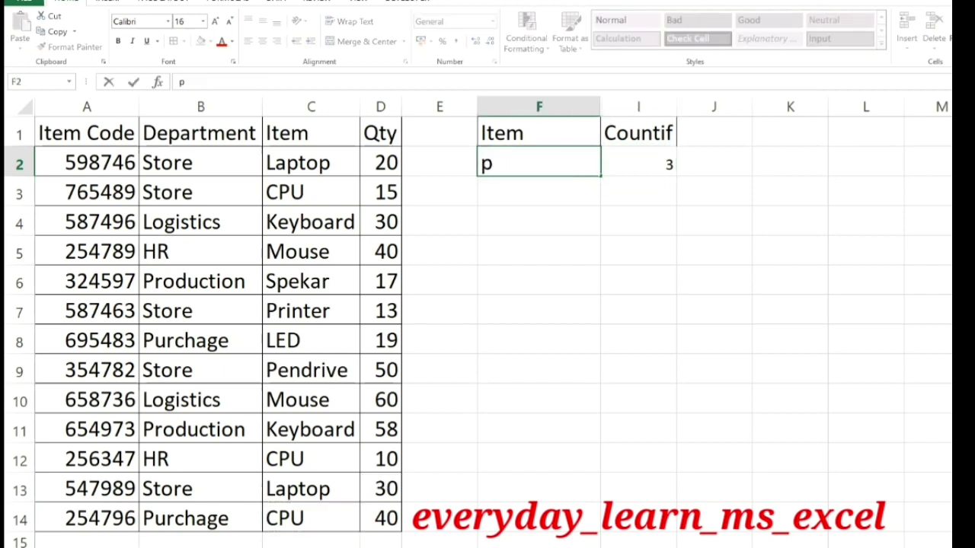
text(rinter)
key(Return)
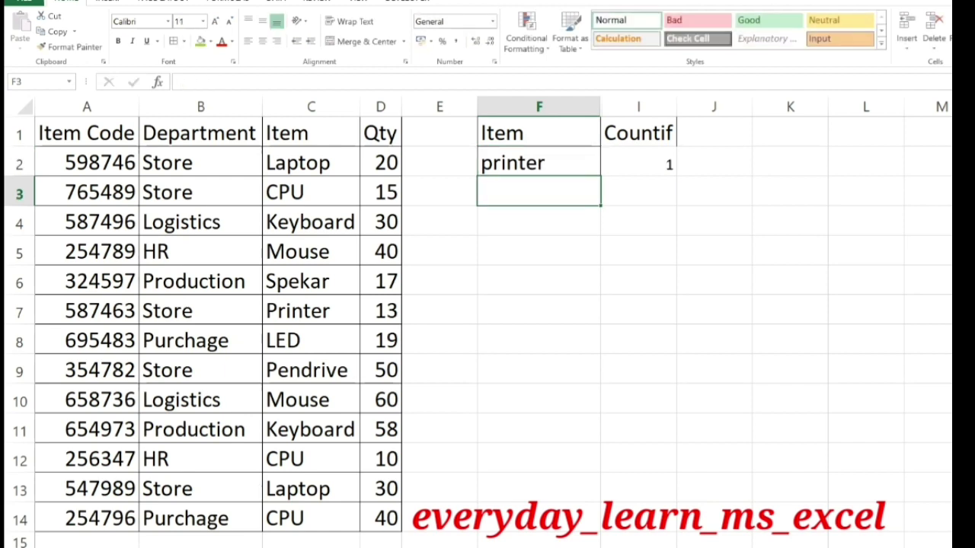
click(538, 162)
drag(297, 311, 385, 311)
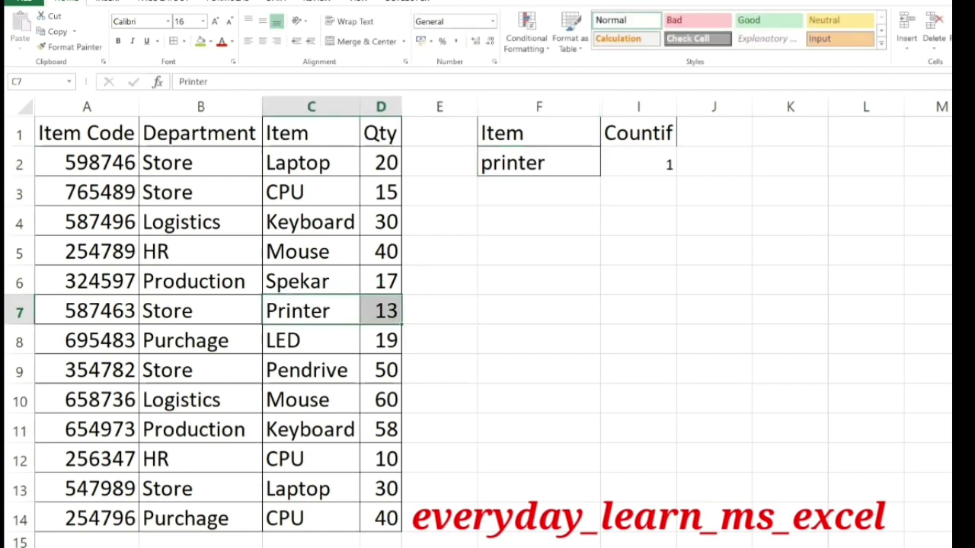
- Change the item criterion in F2 to Pendrive
click(538, 162)
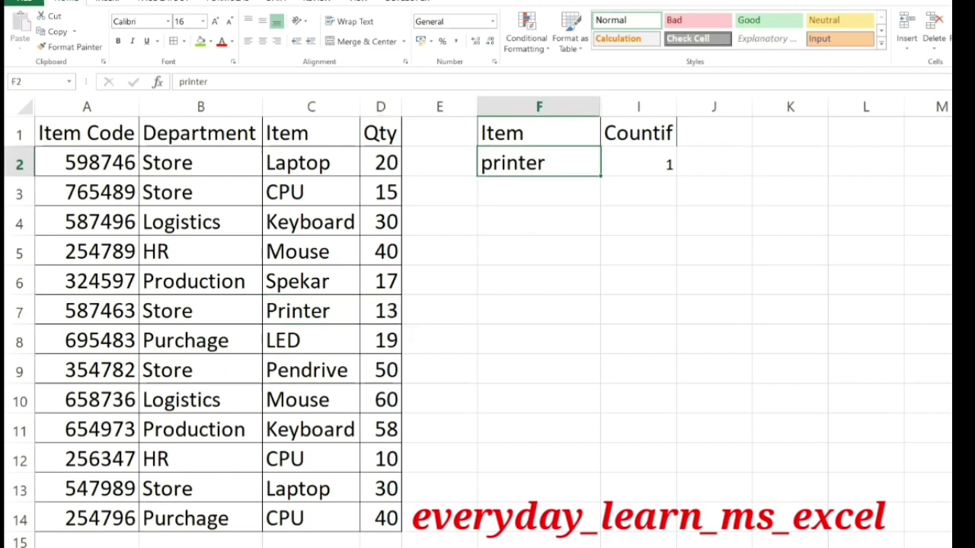
text(Pend)
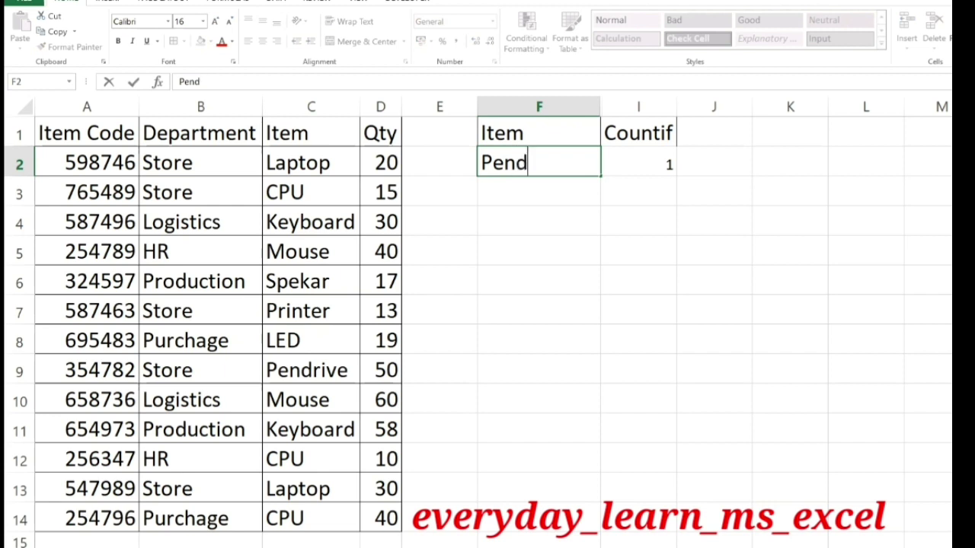
text(rive)
key(Return)
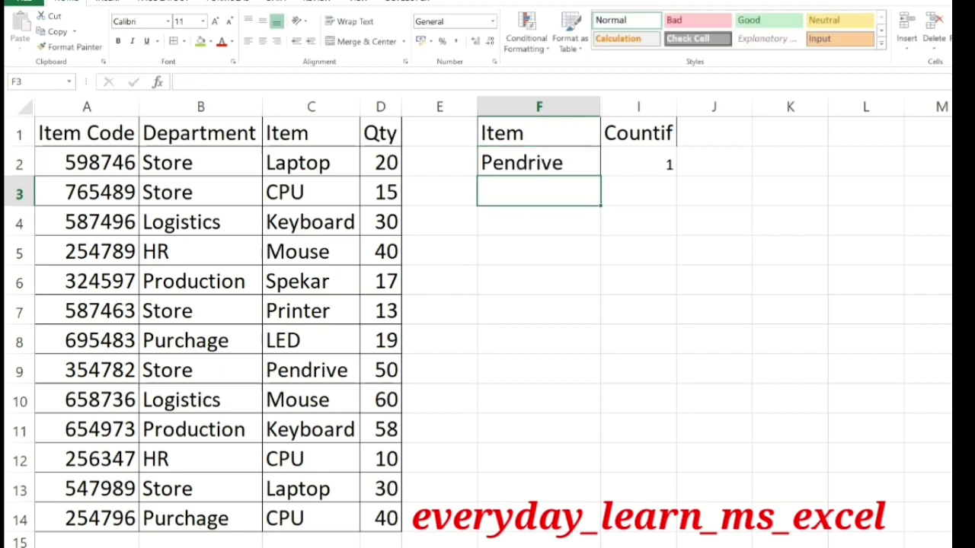
click(539, 162)
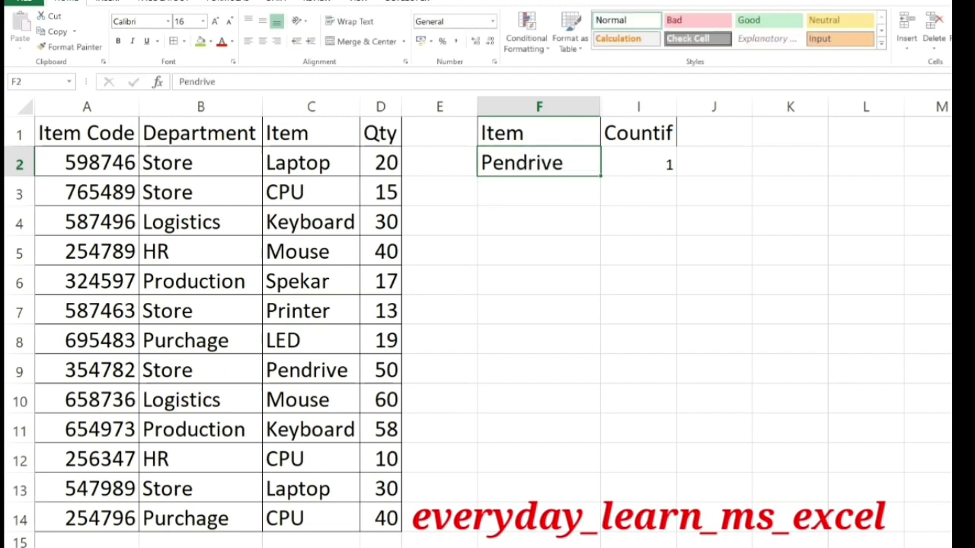
- Copy the Pendrive entry from C9 into C12, replacing the item there
click(311, 370)
key(ctrl+c)
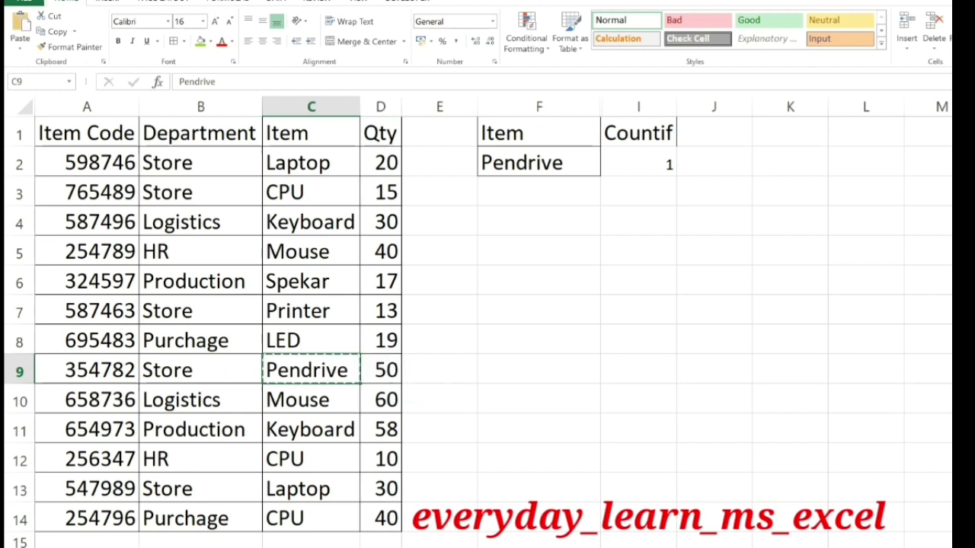
click(311, 459)
key(ctrl+v)
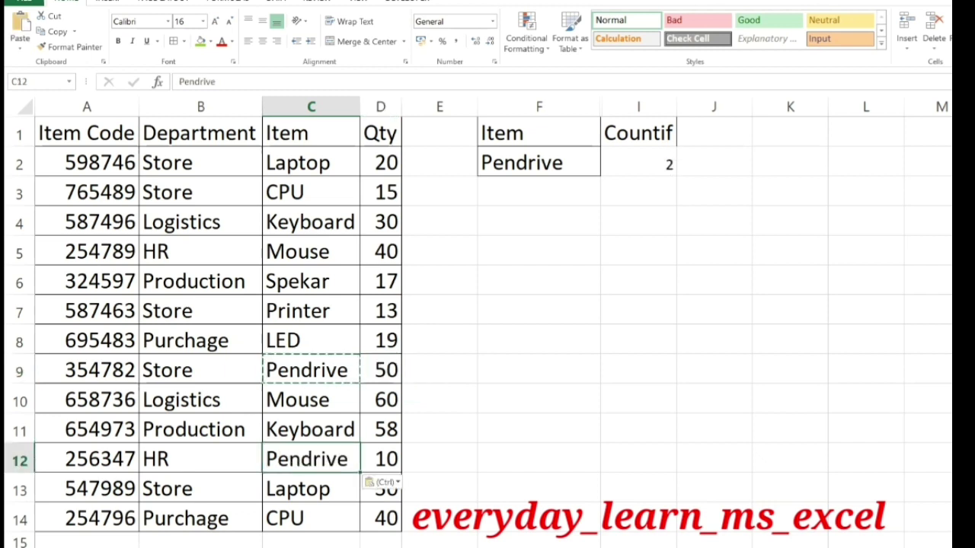
- Compare the COUNTIF result in I2 with the Pendrive entries in C9 and C12
click(639, 282)
click(638, 163)
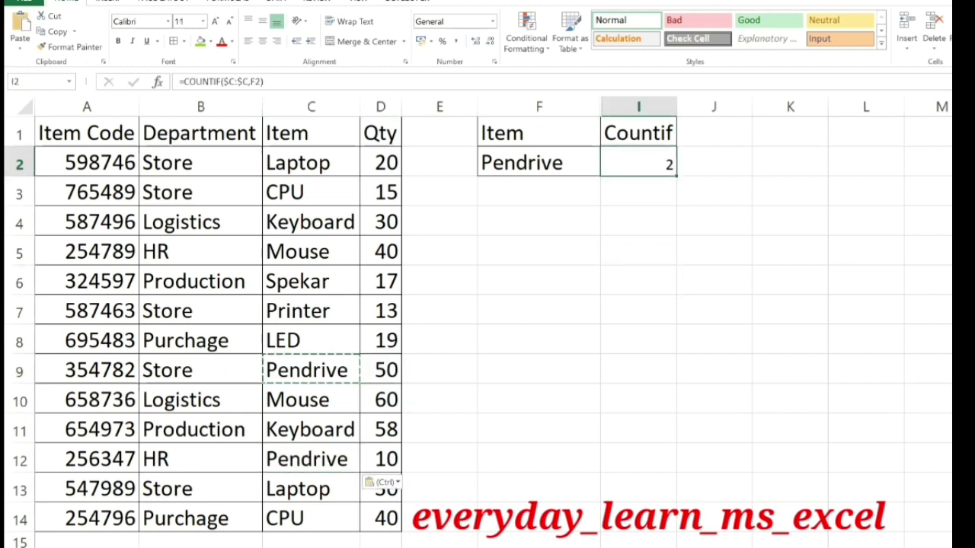
click(310, 370)
click(311, 459)
click(539, 163)
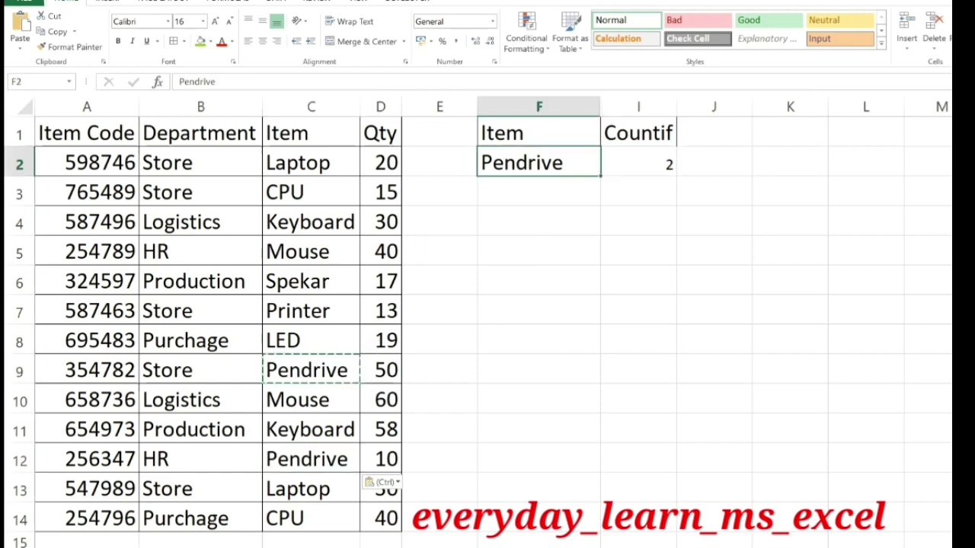
click(638, 163)
click(638, 191)
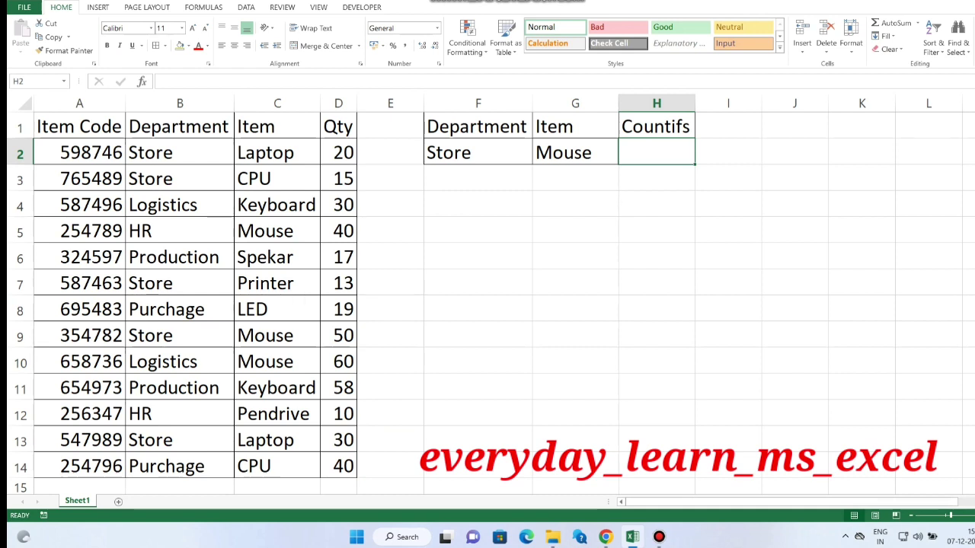
- Begin a COUNTIFS formula in H2 with the whole Department column as the absolute first criteria range, $B:$B
text(=)
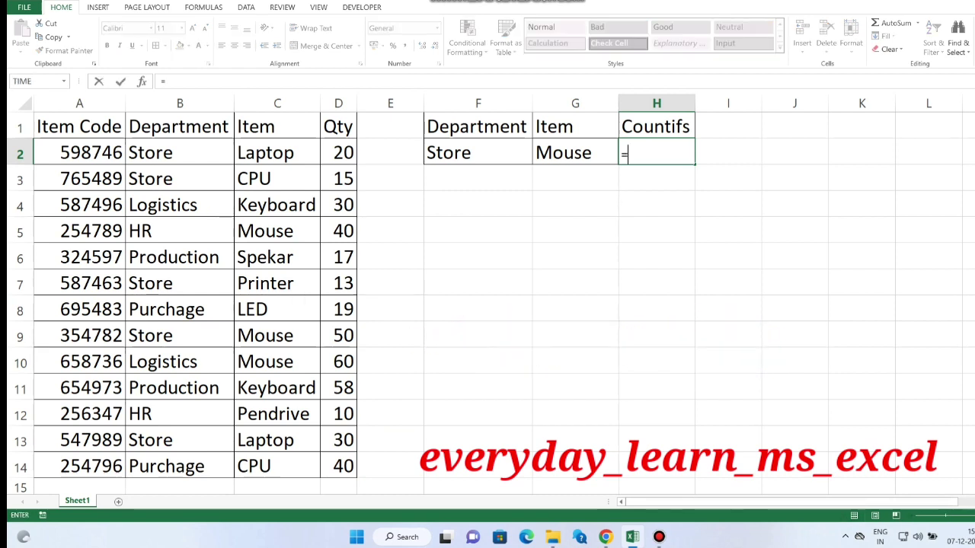
text(coun)
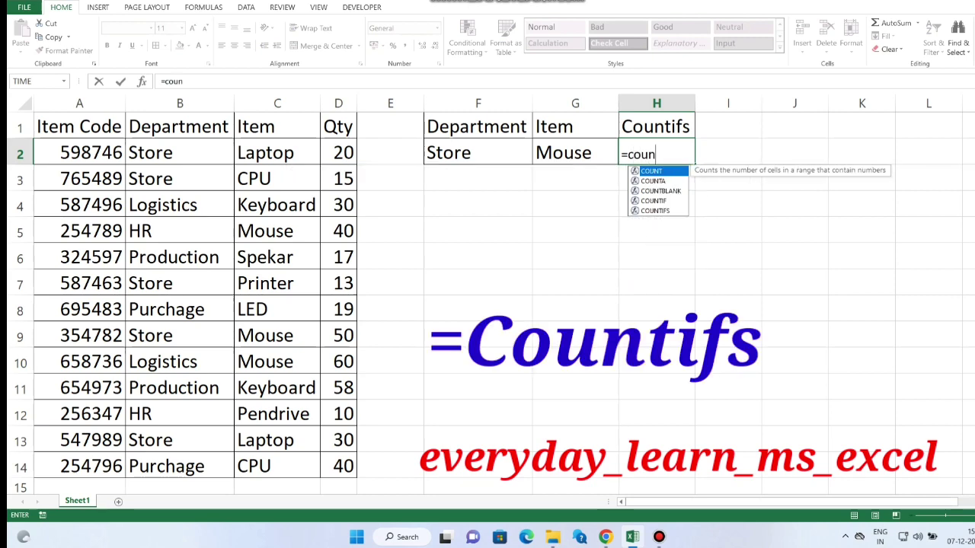
text(tifs)
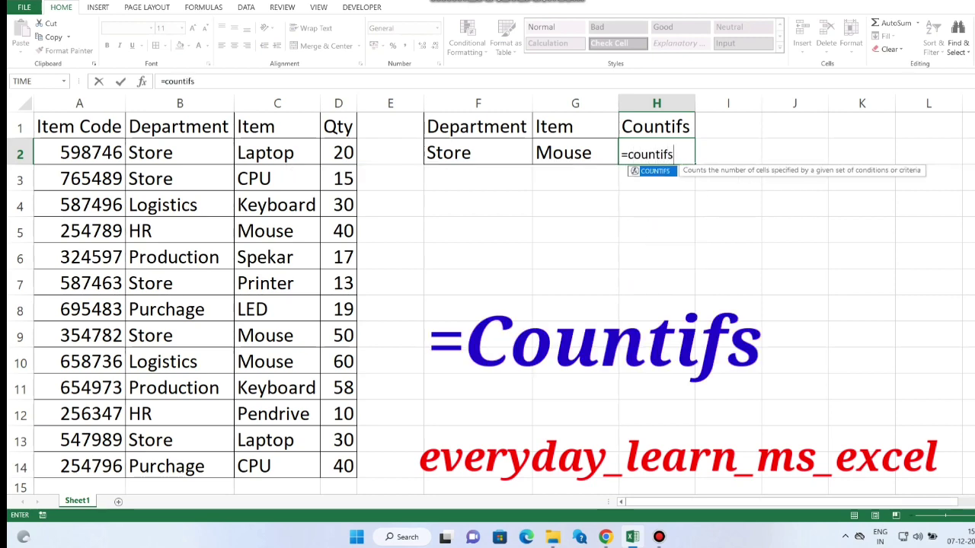
key(Tab)
key(Left)
key(Left)
key(Left)
key(Left)
key(Left)
key(Left)
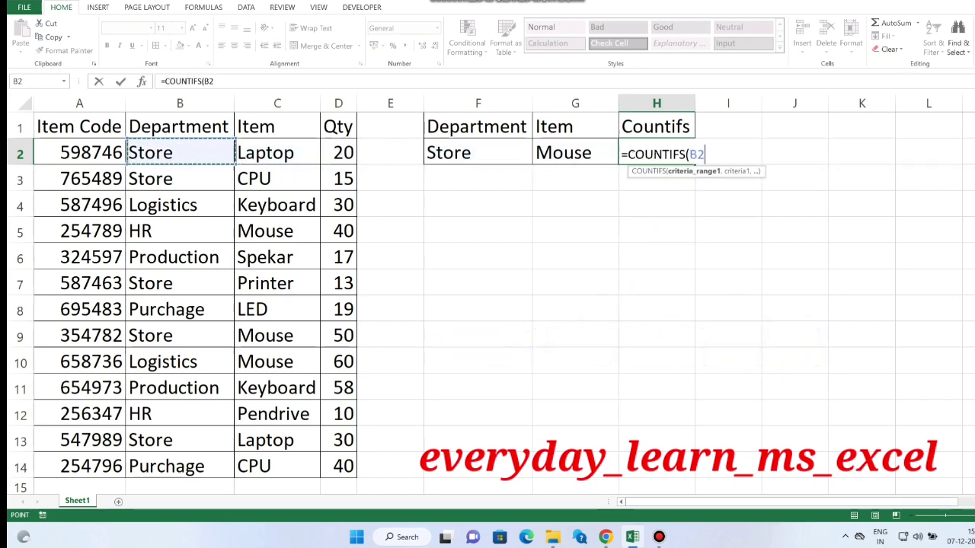
key(ctrl+space)
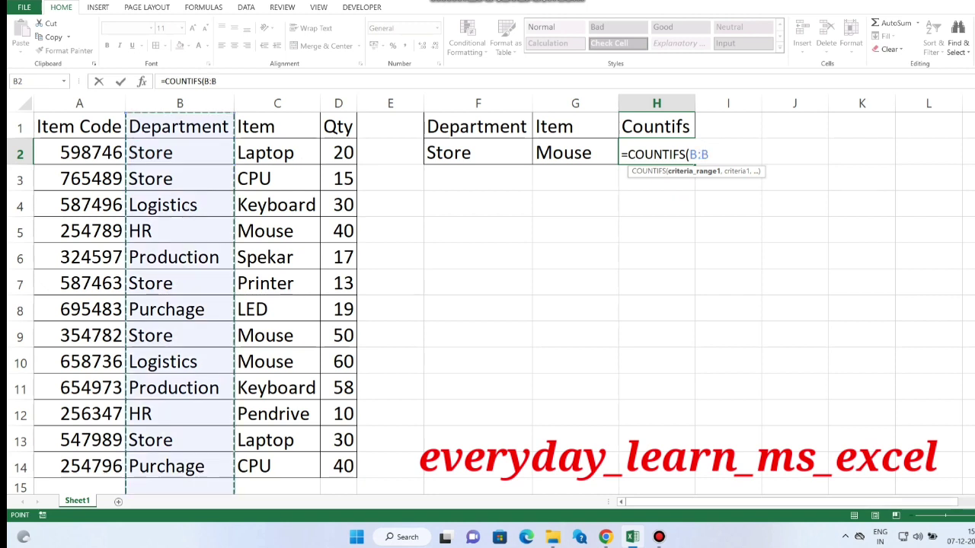
key(F4)
text(,)
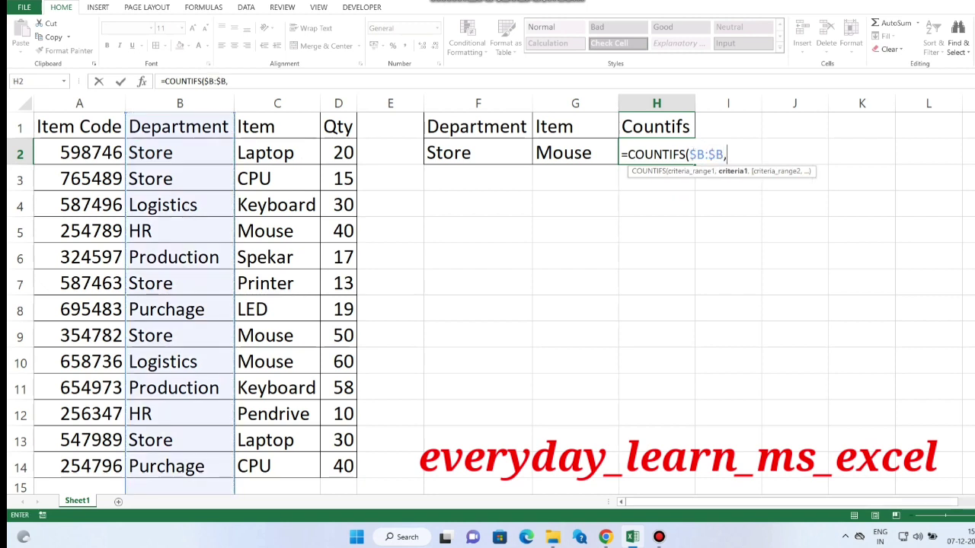
- Use the department in F2 as the first criterion of the COUNTIFS formula
key(Left)
key(Left)
key(Left)
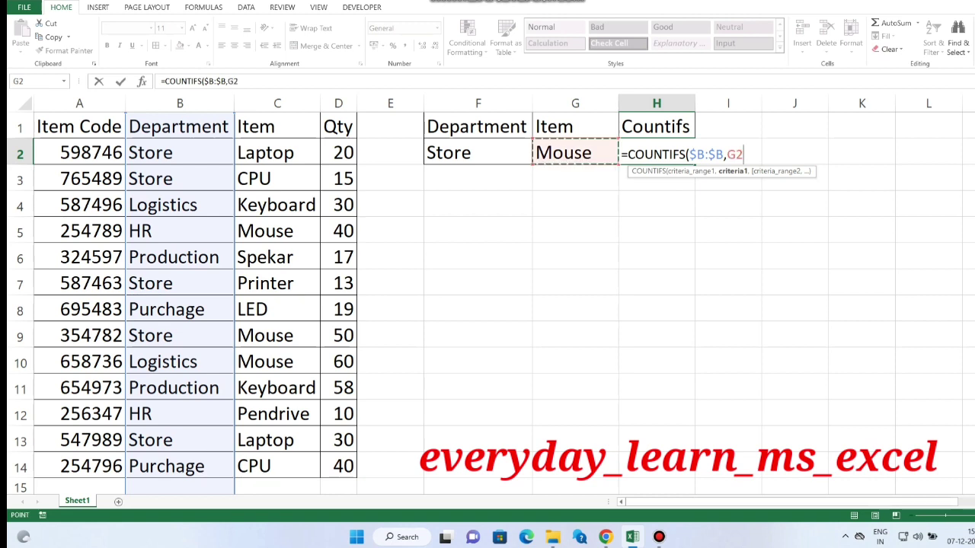
key(Right)
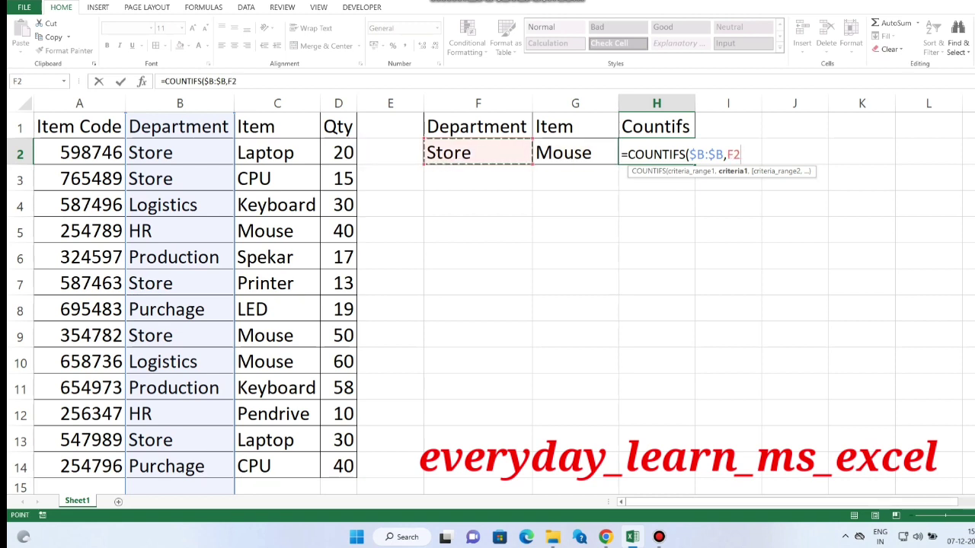
text(,)
- Add the whole Item column as the absolute second criteria range, $C:$C, in the COUNTIFS formula
key(Left)
key(Left)
key(Left)
key(Left)
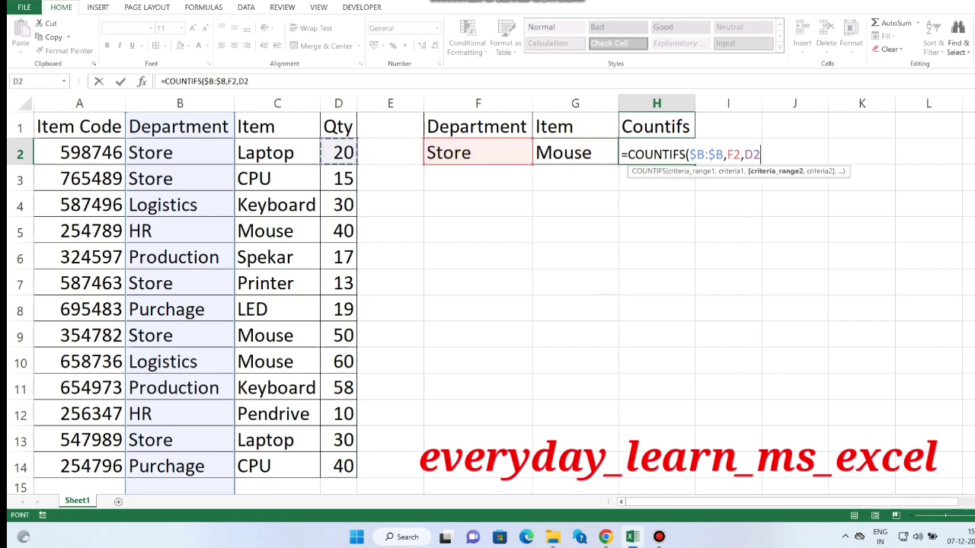
key(Left)
key(ctrl+space)
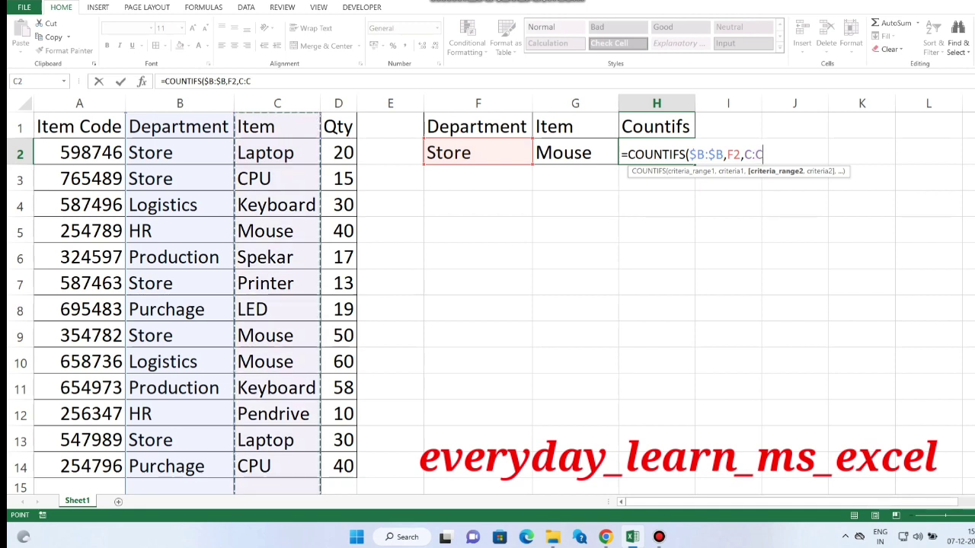
key(F4)
text(,)
- Use the item in G2 as the second criterion and complete the formula as =COUNTIFS($B:$B,F2,$C:$C,G2)
key(Left)
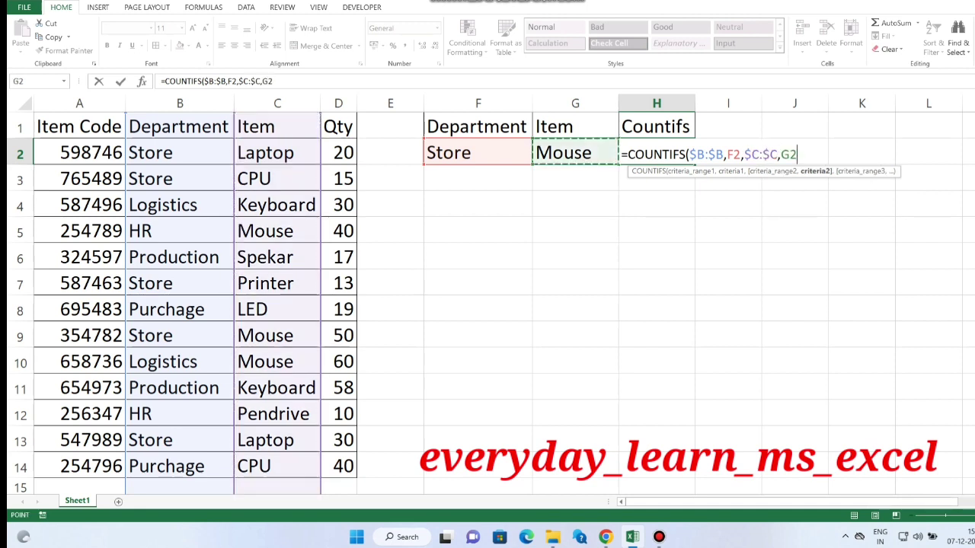
key(Left)
key(Right)
text())
key(Return)
click(656, 154)
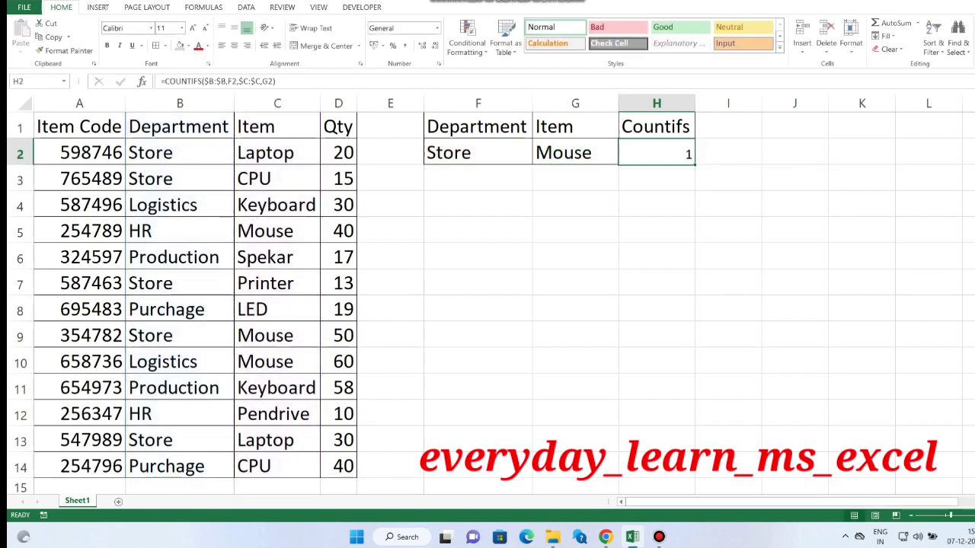
- Check the Store and Mouse criteria in F2 and G2 against the matching entry in row 9
click(575, 154)
click(478, 153)
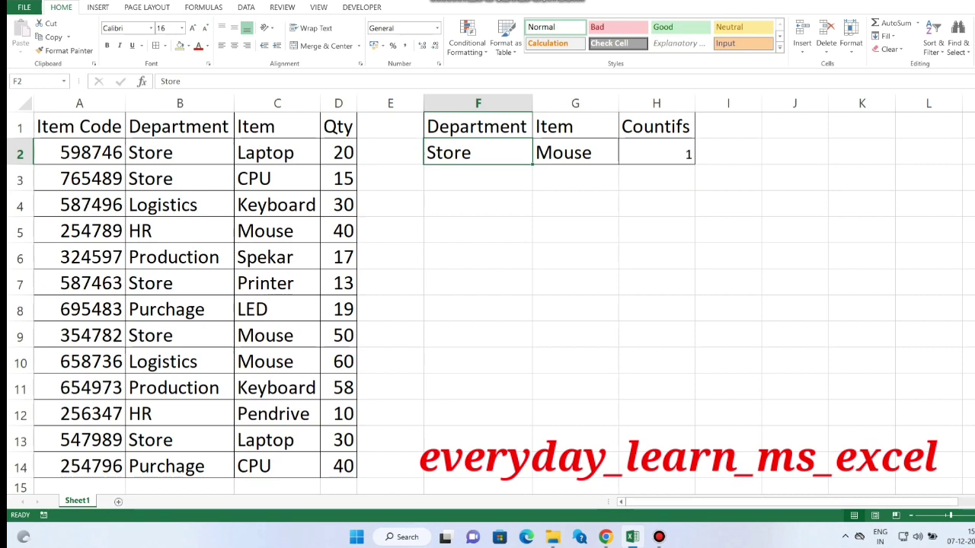
drag(153, 335, 274, 335)
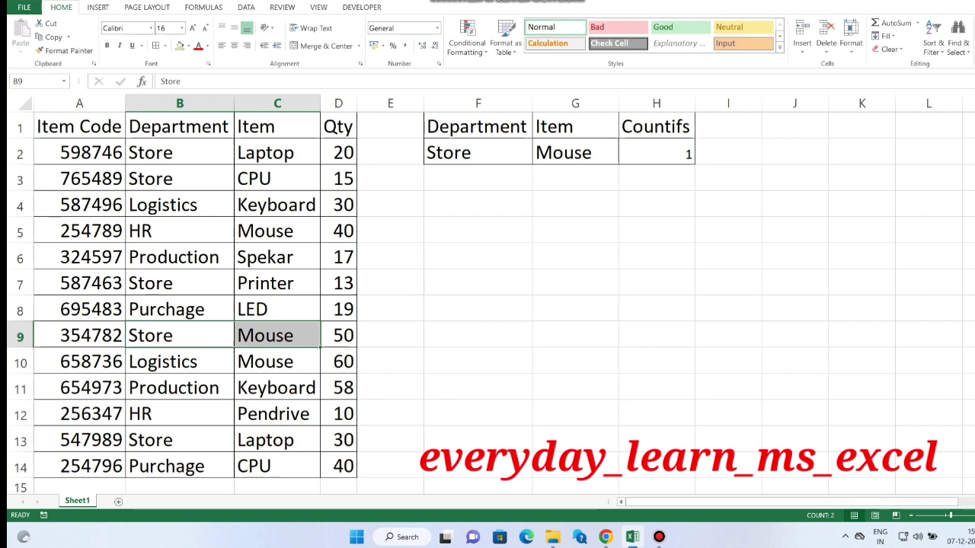
- Change the department criterion in F2 to HR and check it against the HR Mouse entry in row 5
click(478, 154)
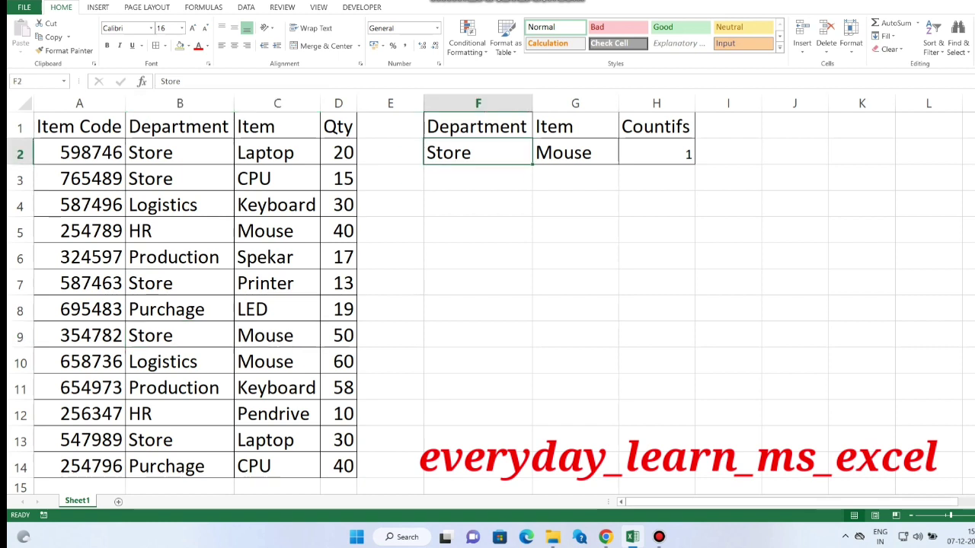
text(HR)
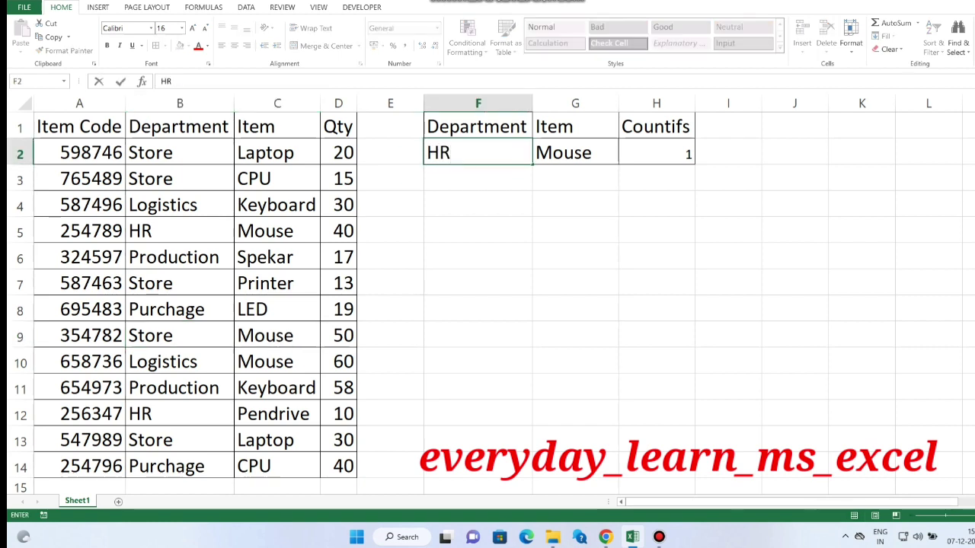
click(575, 153)
click(575, 179)
click(575, 153)
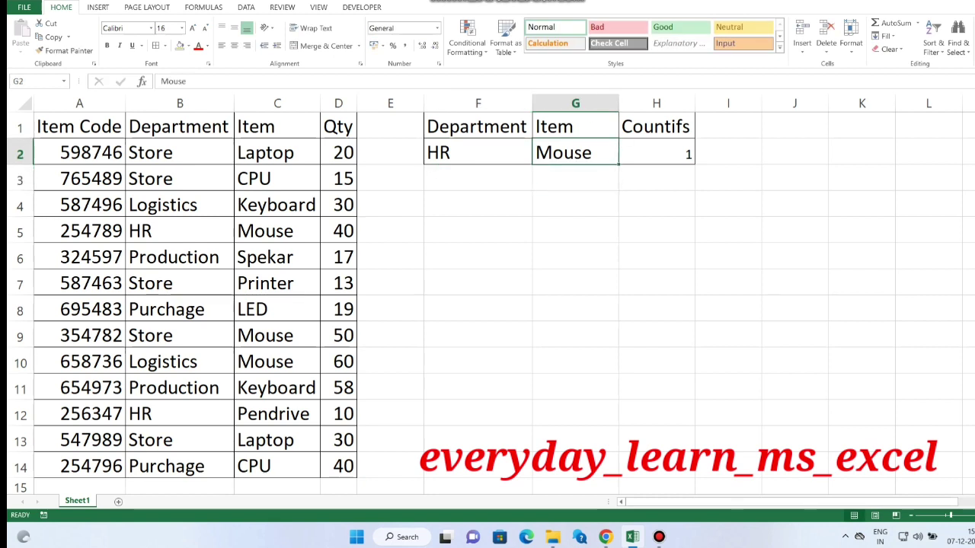
drag(180, 231, 277, 231)
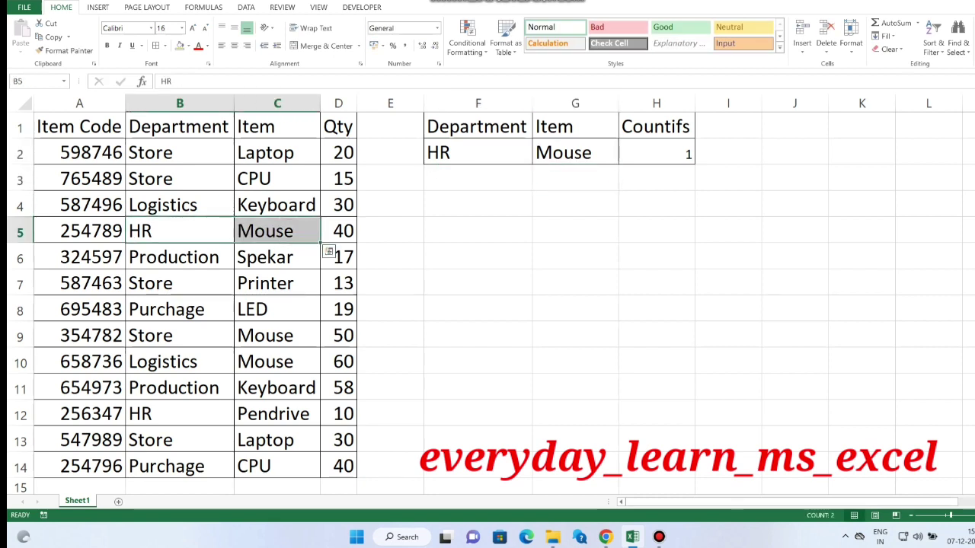
- Copy the HR department from B5 into B9, replacing the department there, and check the COUNTIFS result in H2
click(179, 231)
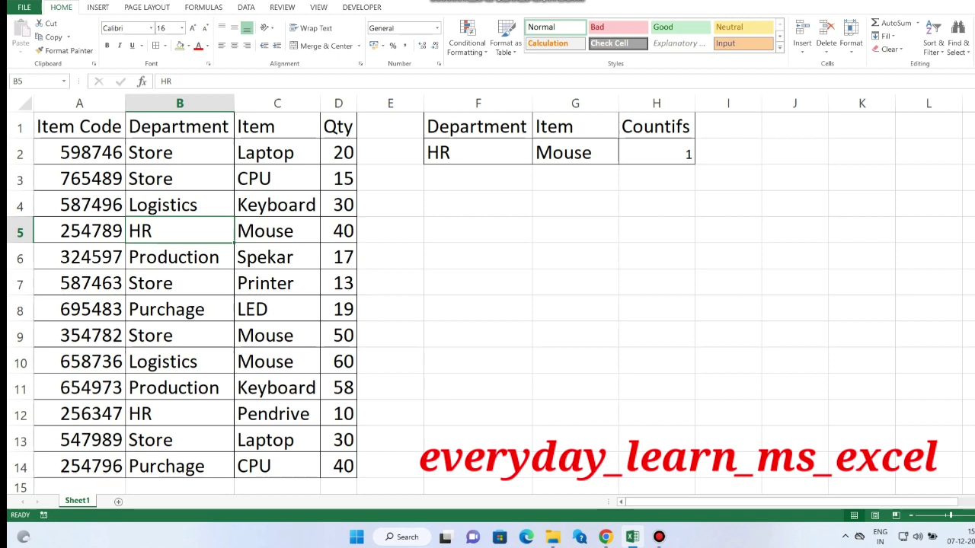
key(ctrl+c)
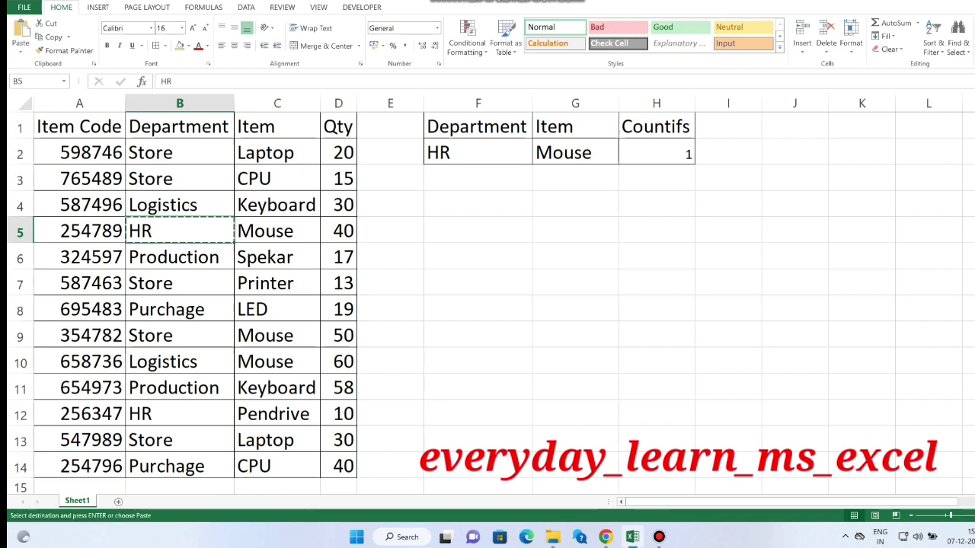
click(180, 335)
key(ctrl+v)
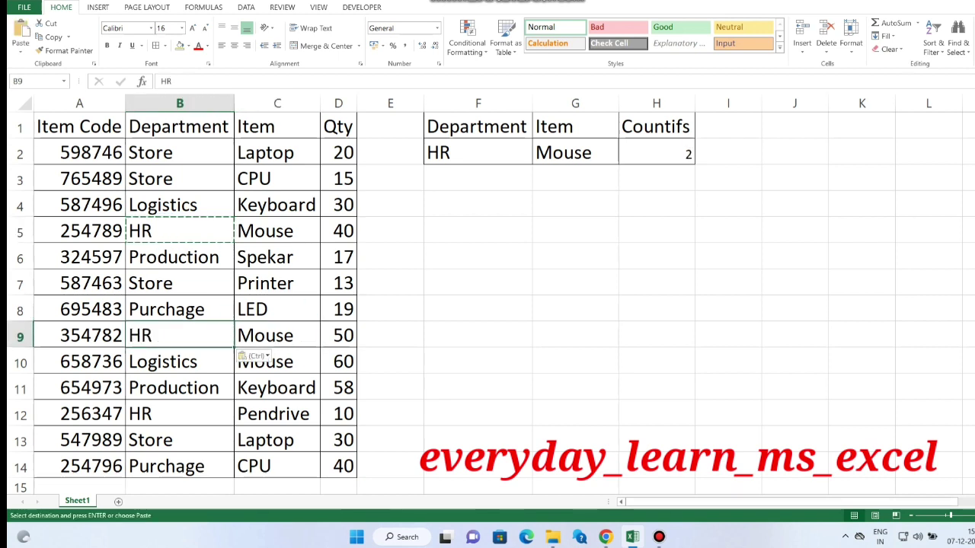
click(657, 154)
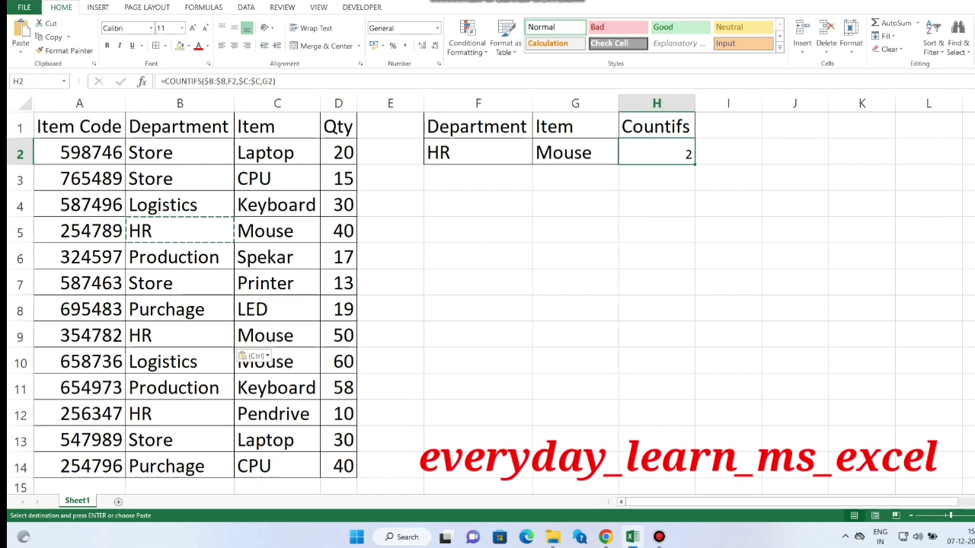
- Change the item criterion in G2 to Laptop
click(575, 153)
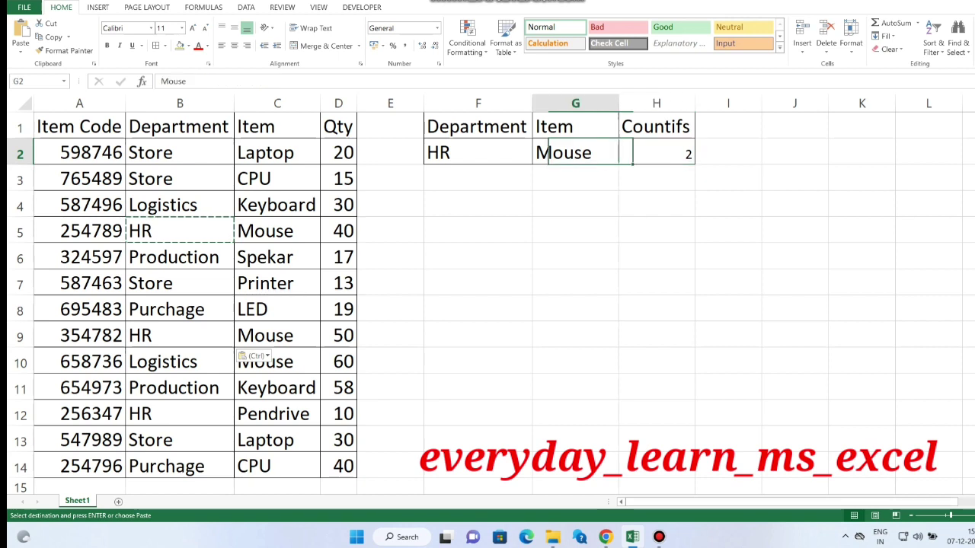
text(Lap)
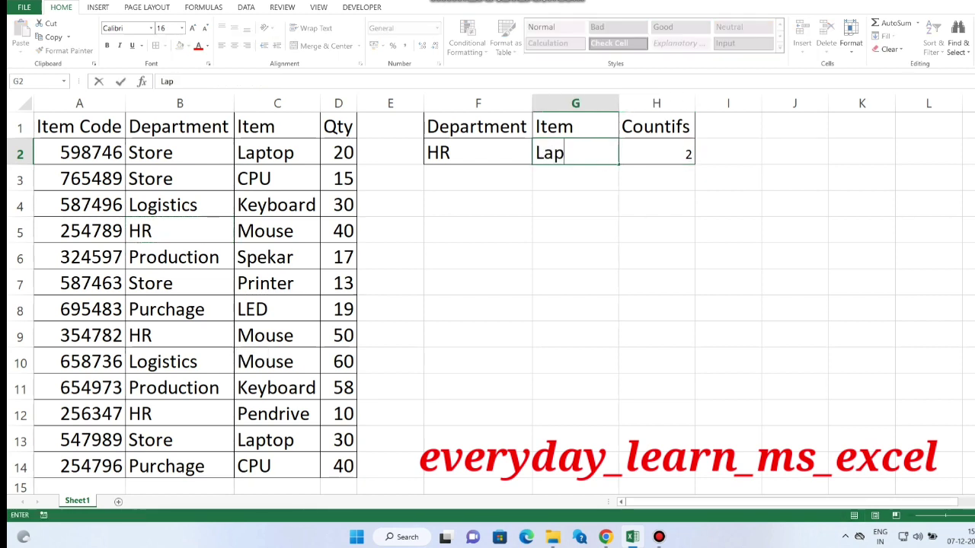
text(top)
key(Return)
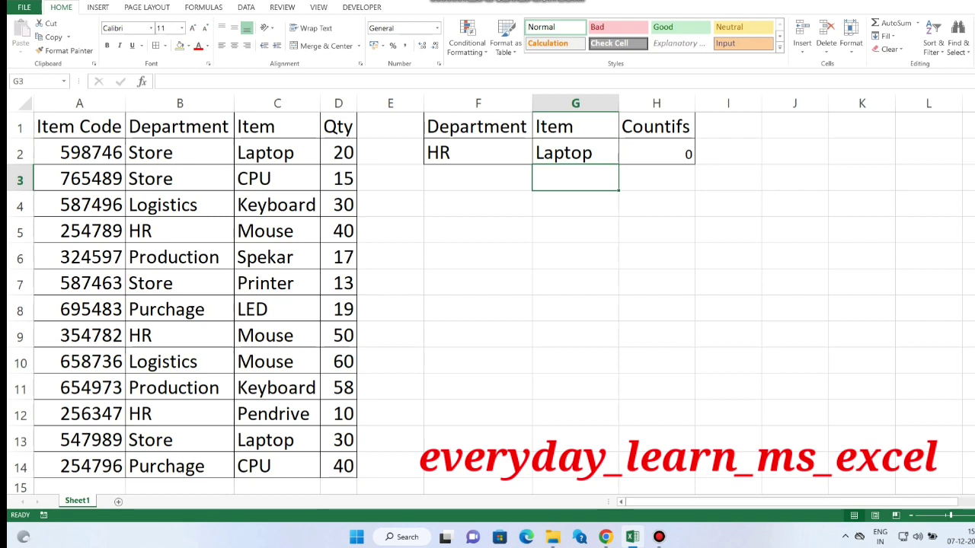
- Change the department criterion in F2 to Store
click(575, 153)
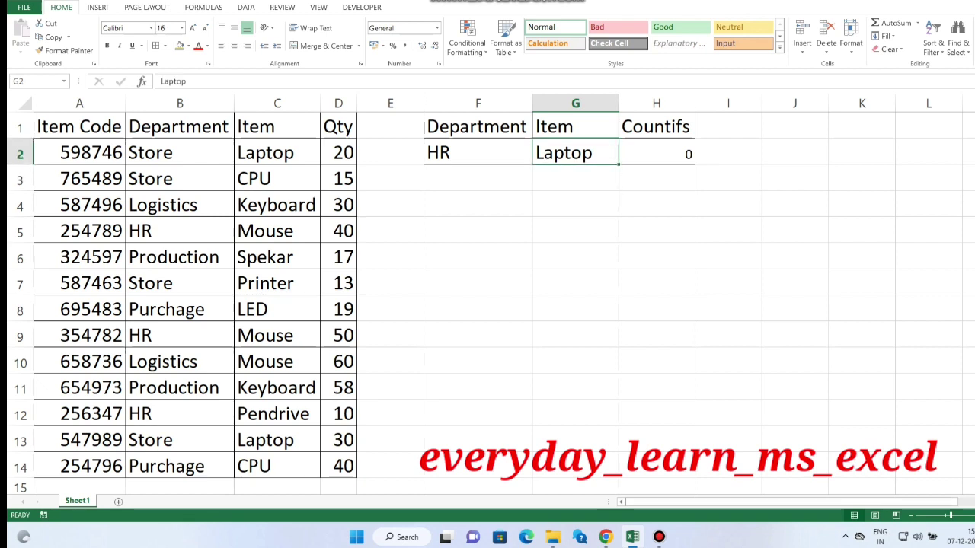
click(478, 153)
text(Store)
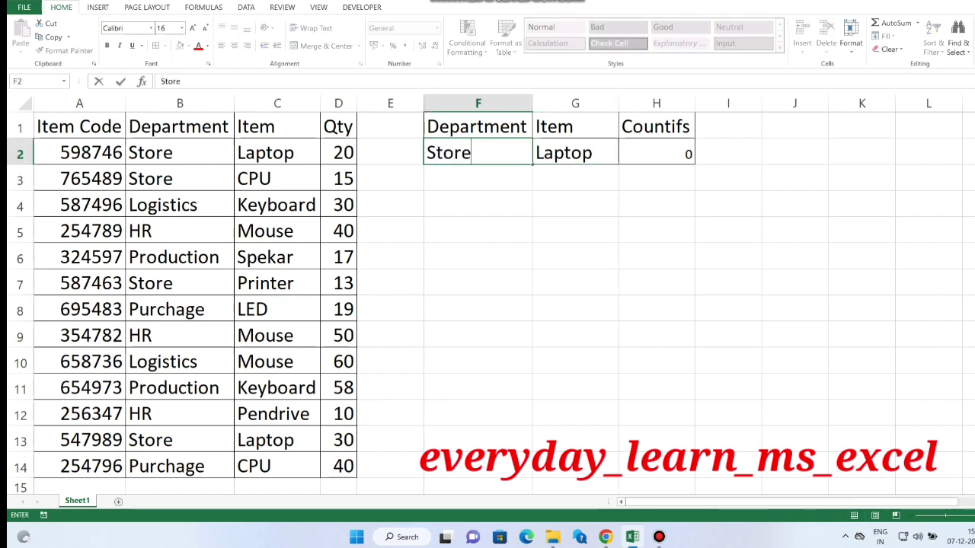
key(Return)
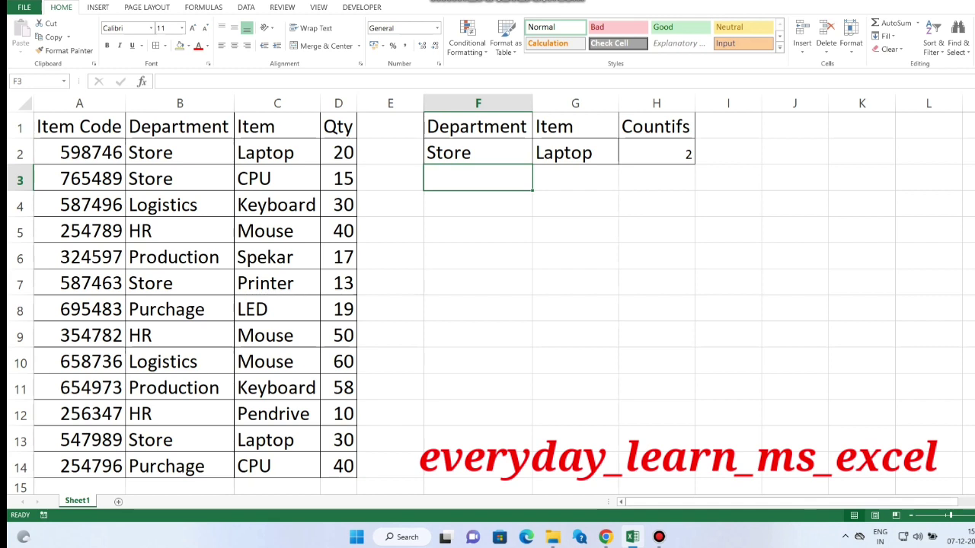
- Compare the Store Laptop entries in rows 2 and 13 with the criteria and the COUNTIFS result in H2
drag(179, 153, 277, 153)
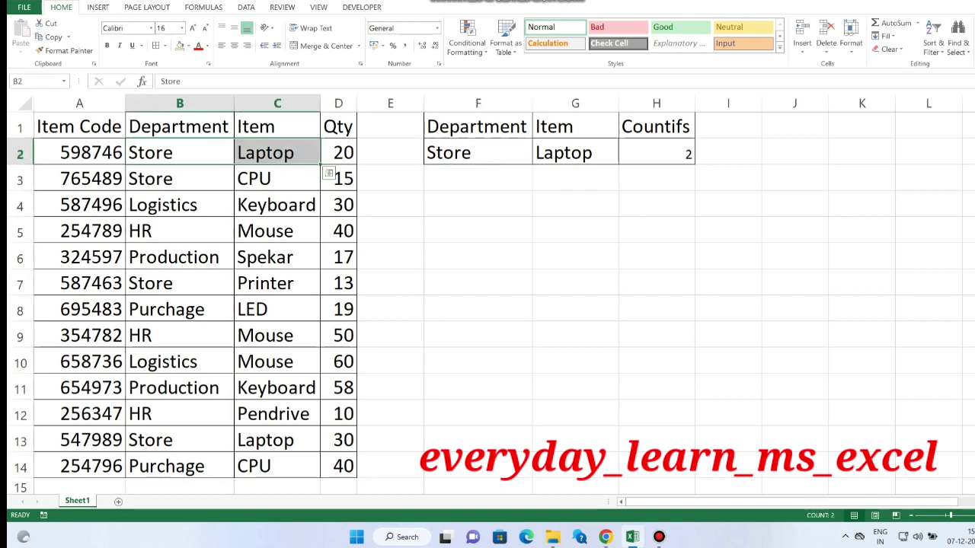
drag(180, 440, 277, 440)
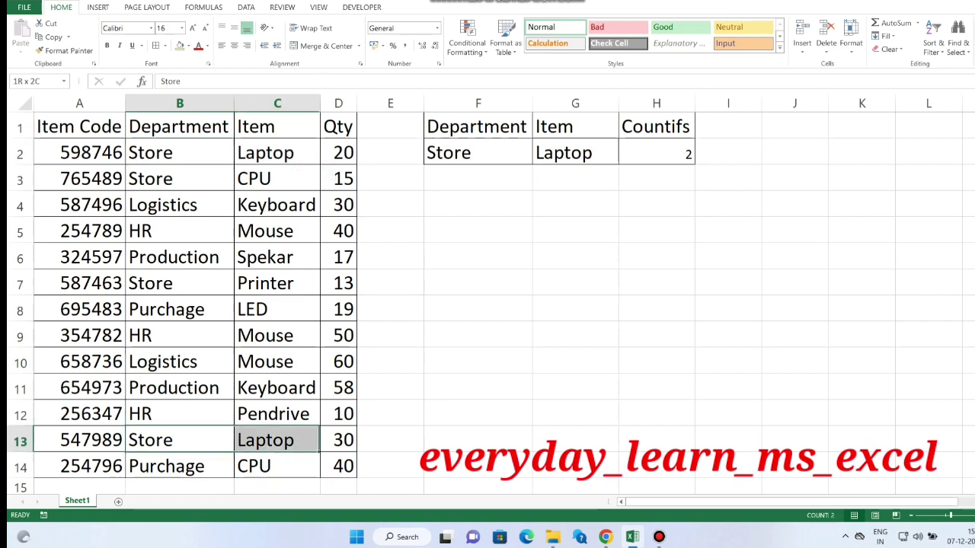
drag(478, 153, 575, 153)
click(656, 153)
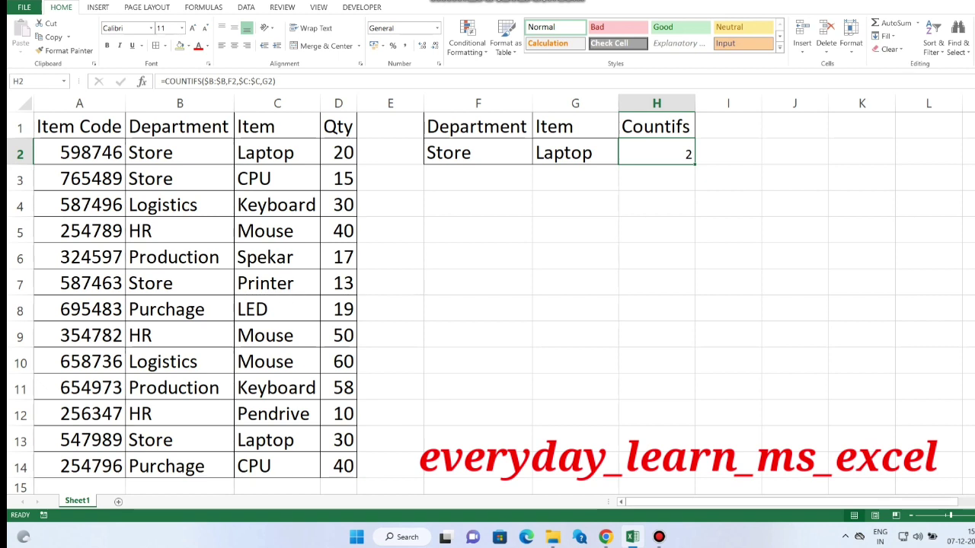
- Replace the item of the Store entry in C7 with Laptop
click(277, 282)
text(Lap)
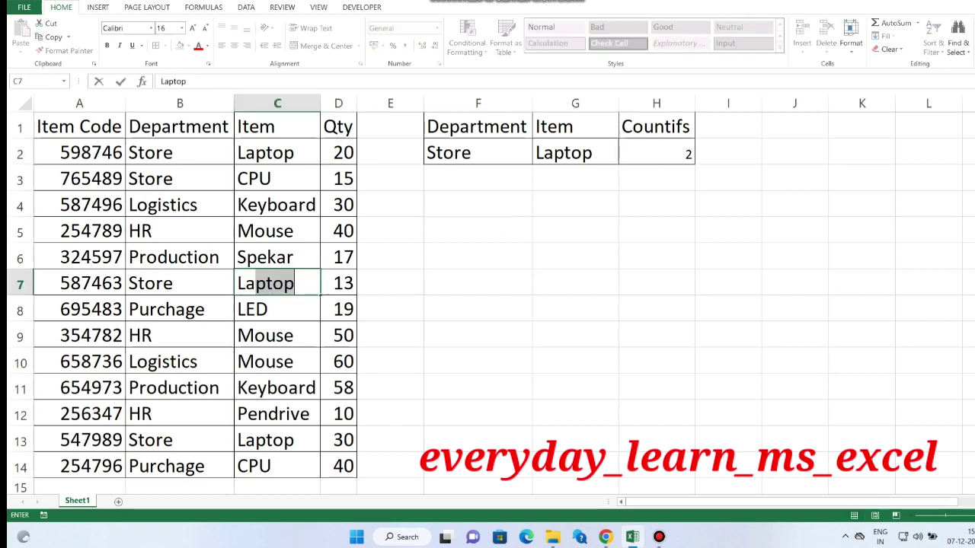
text(to)
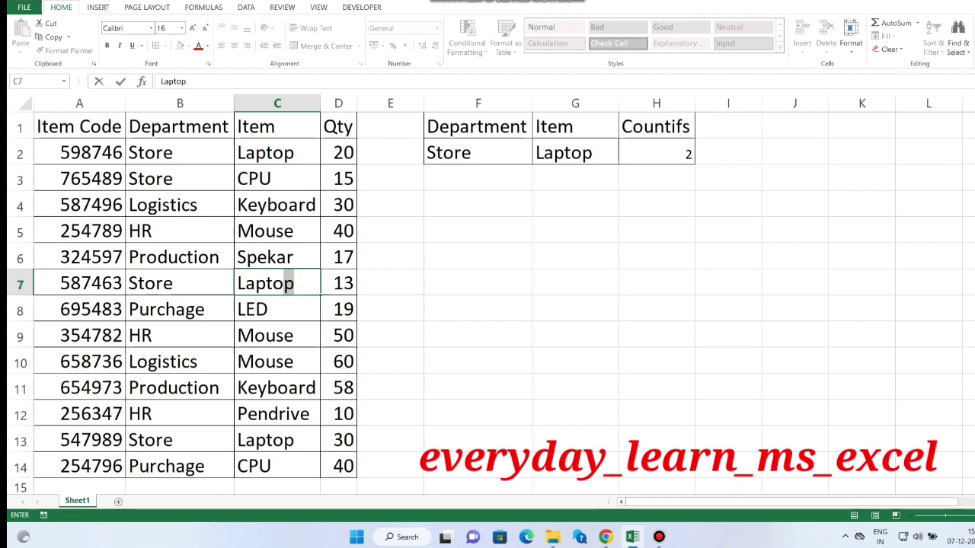
text(p)
key(Tab)
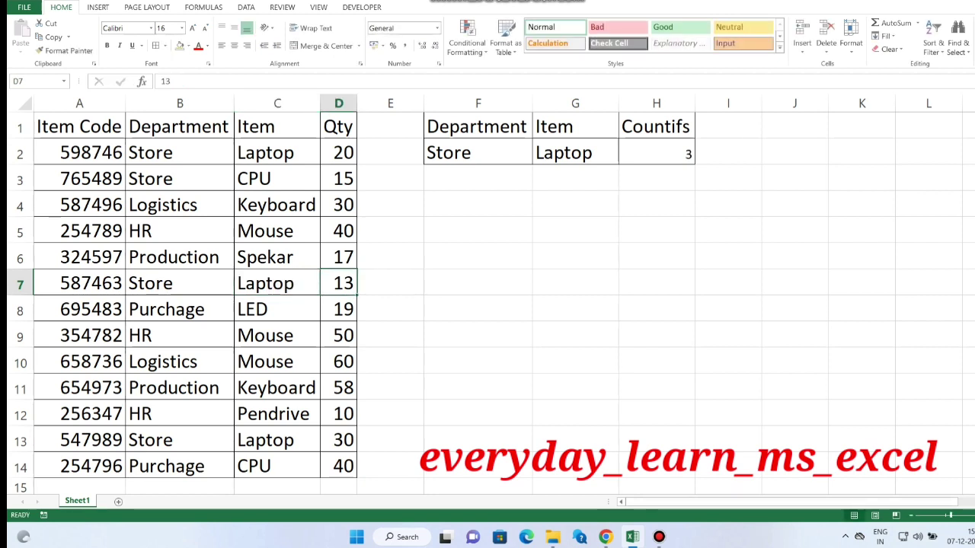
- Compare the Store Laptop entries in rows 2, 7 and 13 with the COUNTIFS result in H2
click(657, 154)
drag(180, 153, 277, 154)
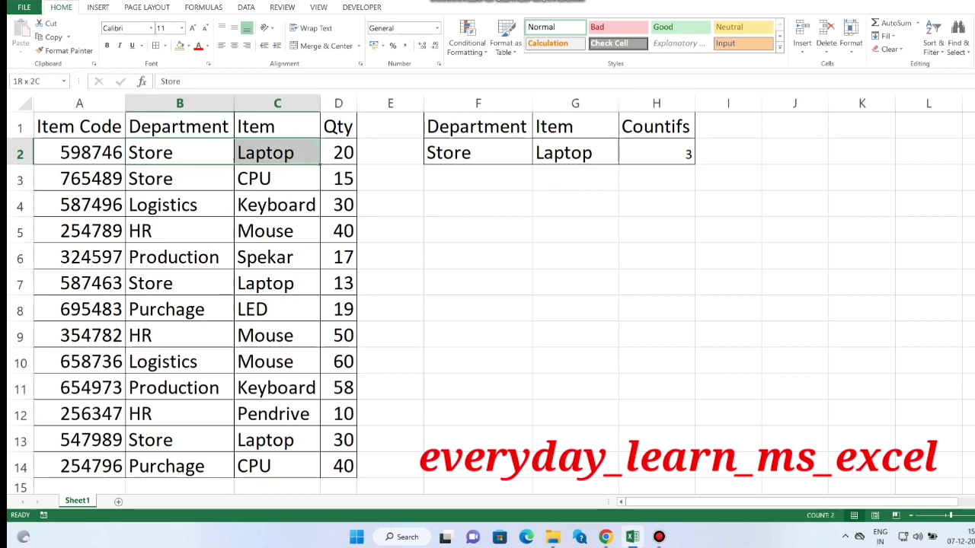
drag(180, 283, 277, 284)
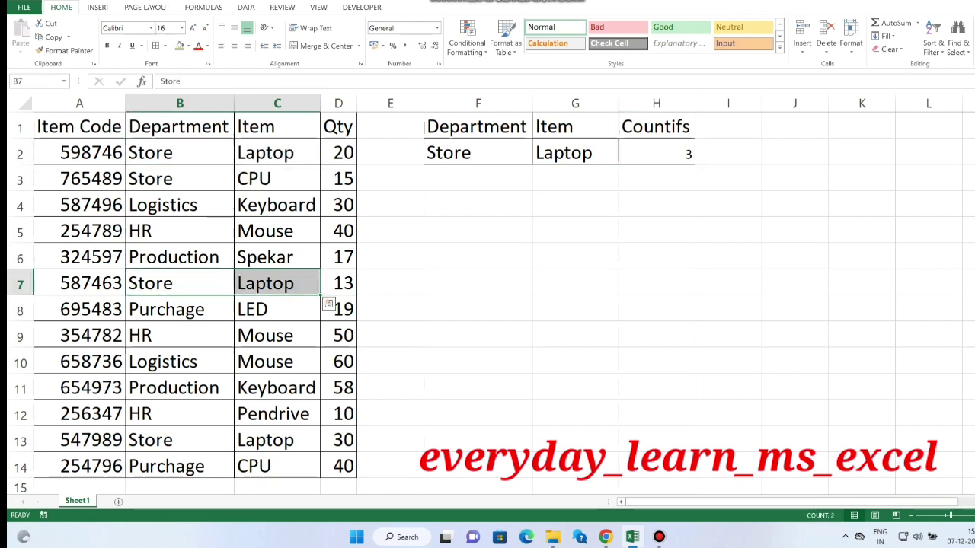
drag(180, 441, 278, 440)
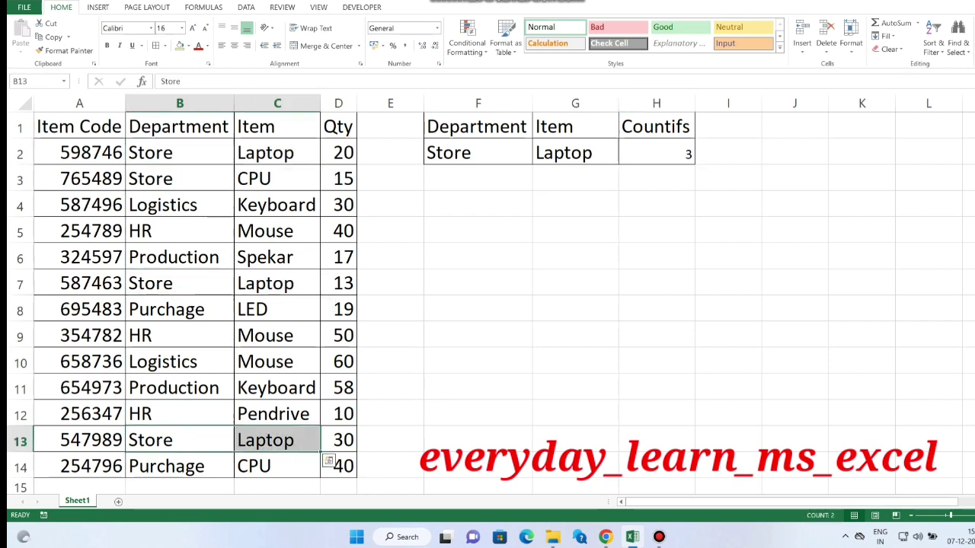
click(657, 153)
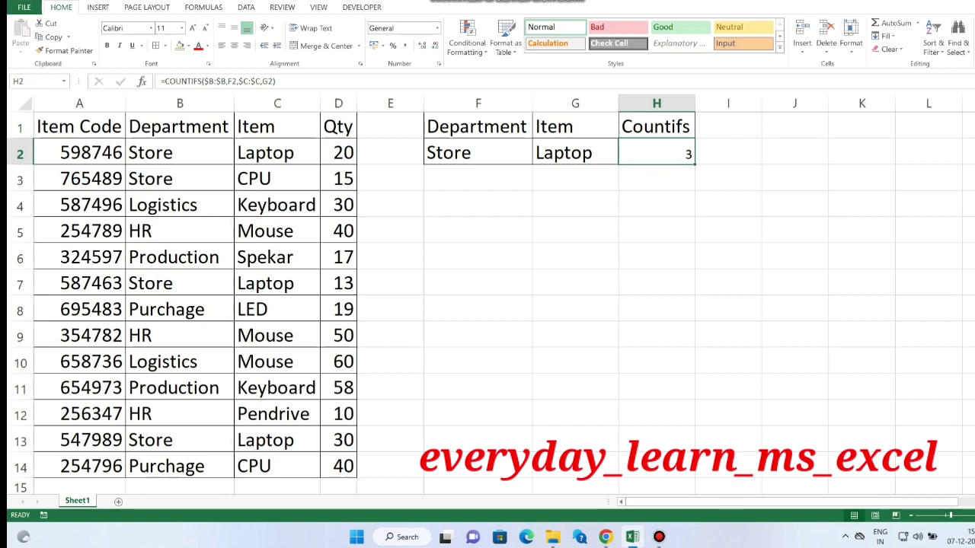
- Change the department criterion in F2 to HR and the item criterion in G2 to Mouse
click(477, 153)
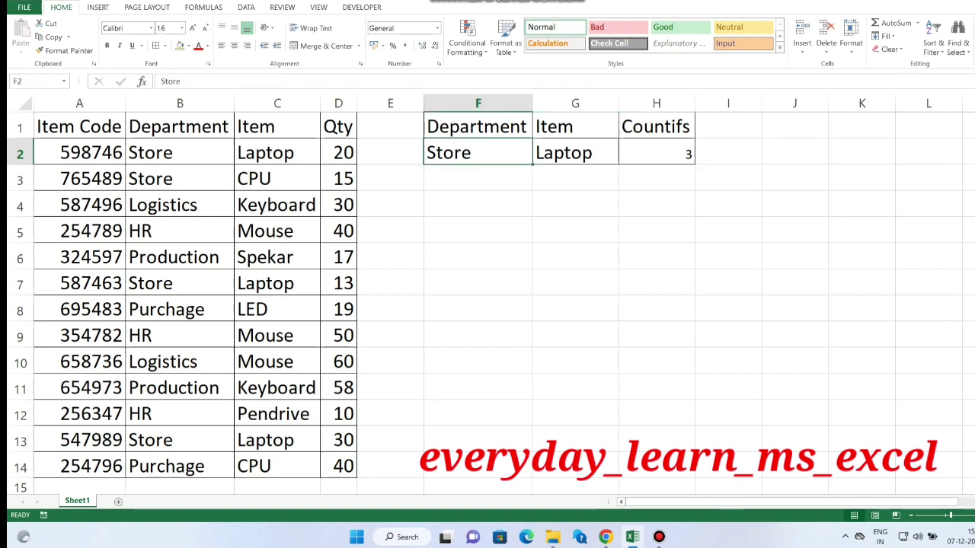
text(HR)
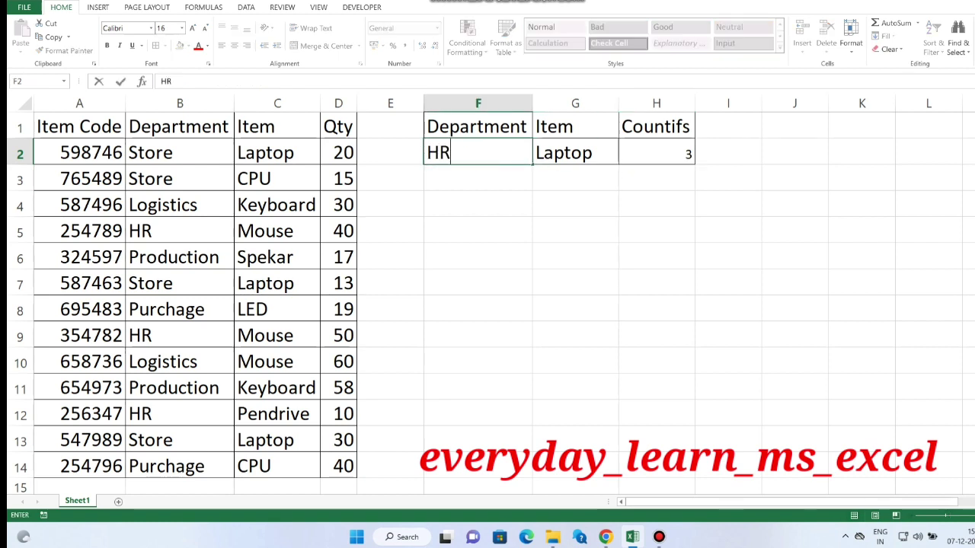
key(Return)
click(575, 153)
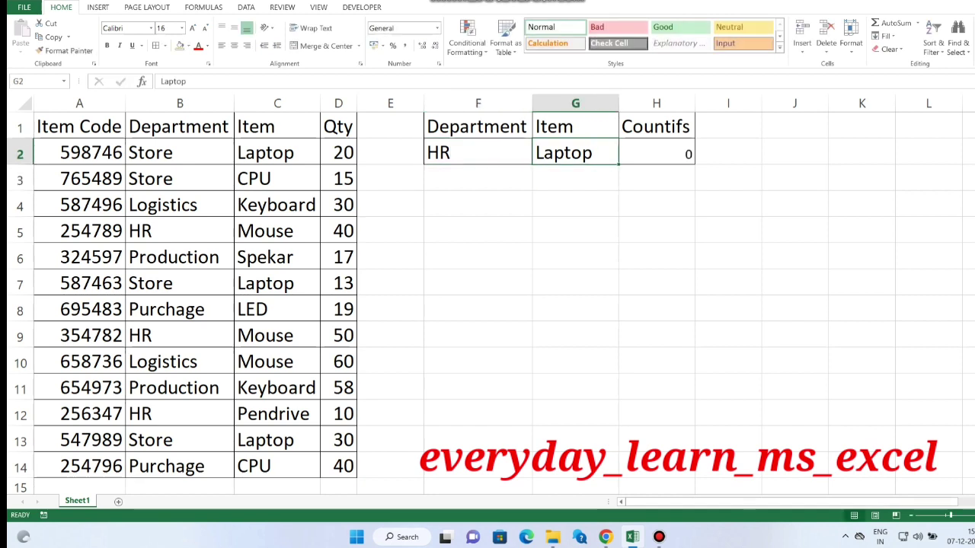
text(Mouse)
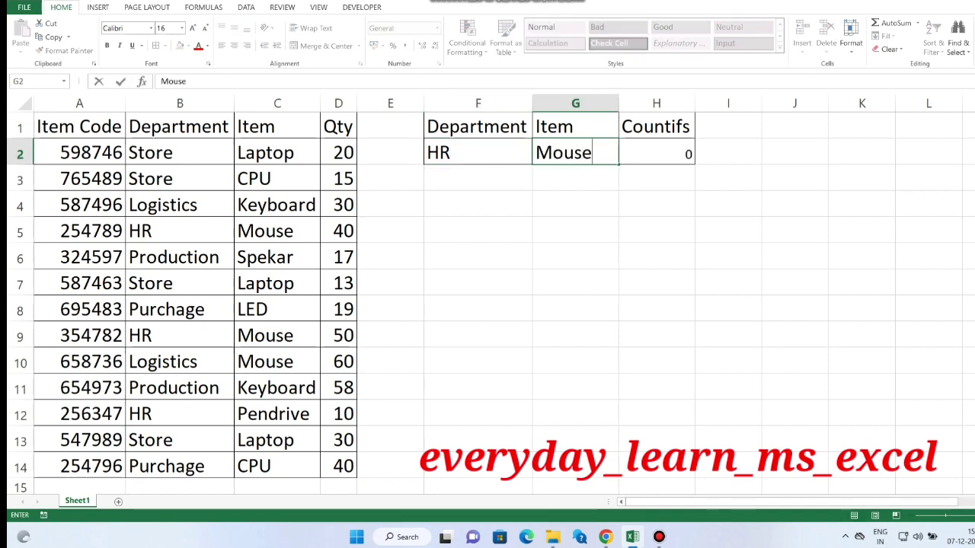
key(Return)
- Check the HR Mouse entries in rows 5 and 9 against the item criterion in G2
click(575, 153)
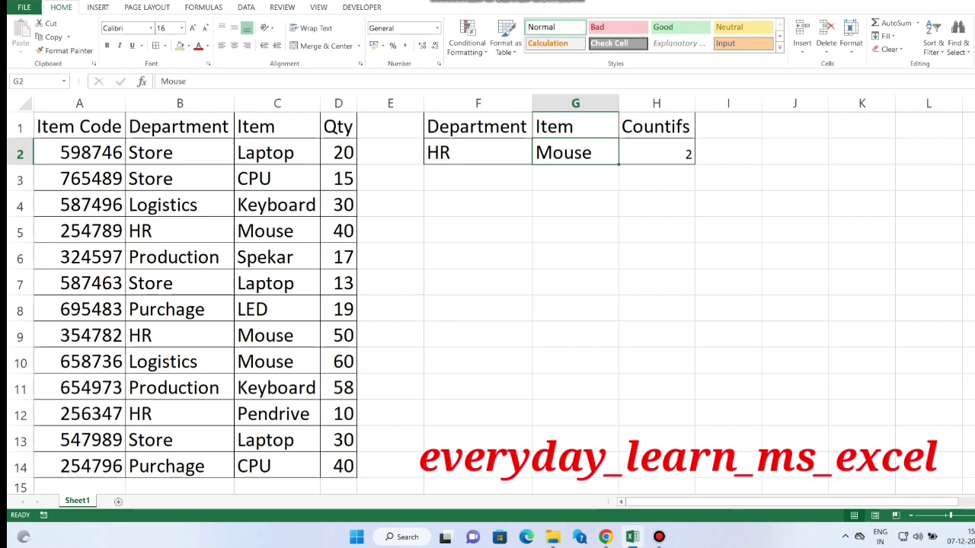
drag(180, 231, 277, 231)
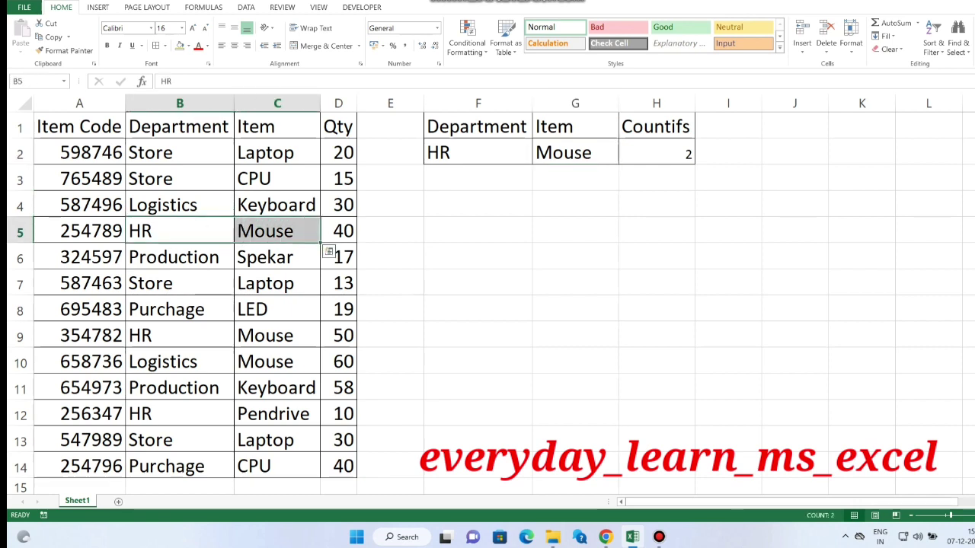
drag(180, 335, 277, 335)
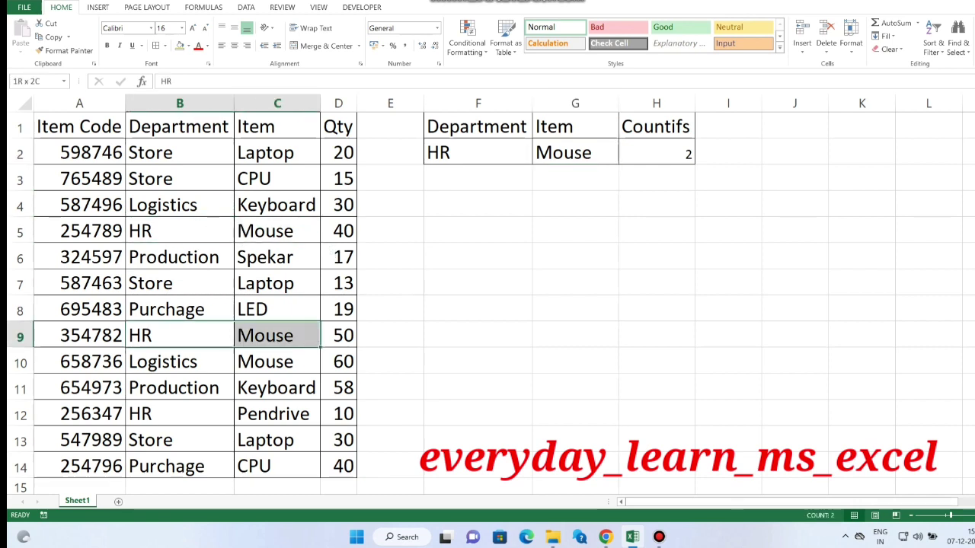
- Replace the department of the Mouse entry in B10 with HR, copied from B9
click(180, 362)
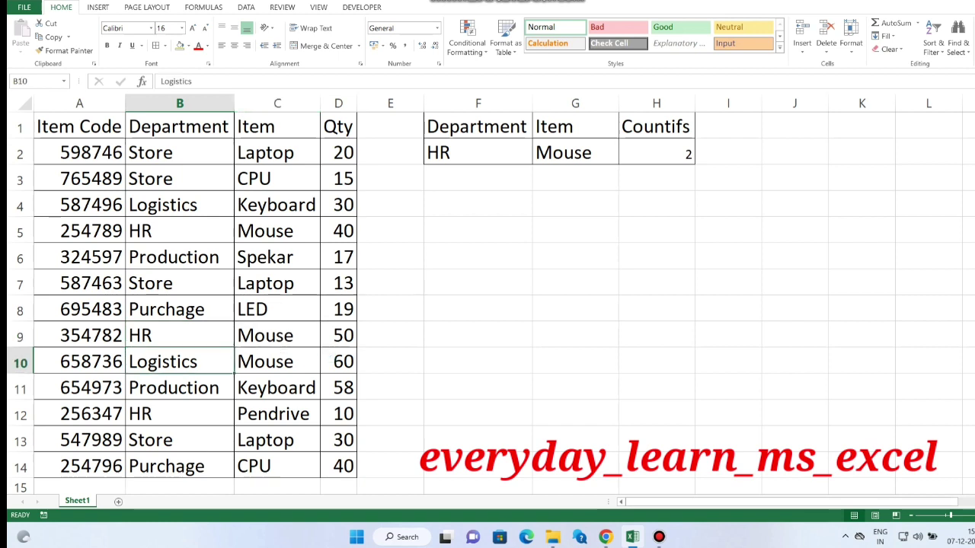
click(179, 335)
key(ctrl+c)
click(180, 362)
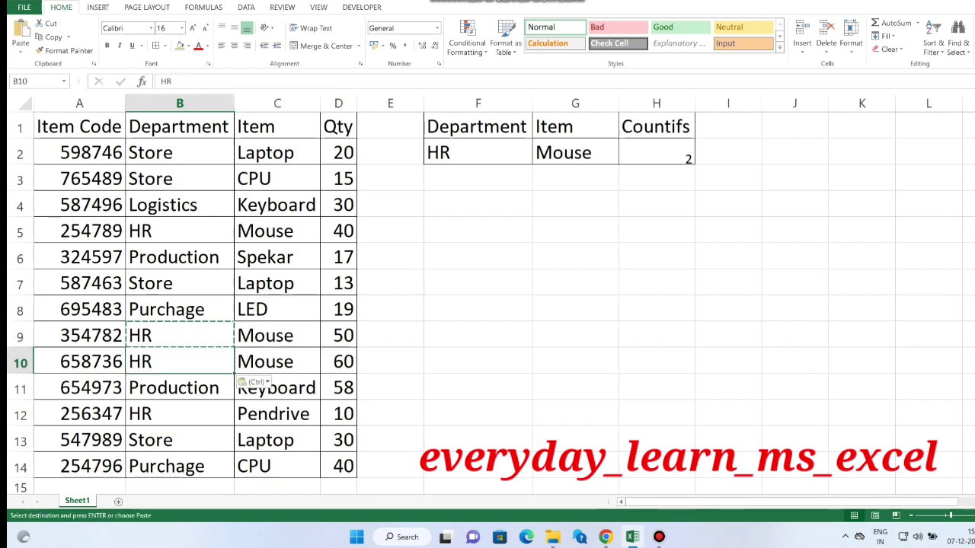
key(ctrl+v)
- Compare the HR Mouse entries in rows 5, 9 and 10 with the COUNTIFS result in H2
click(656, 153)
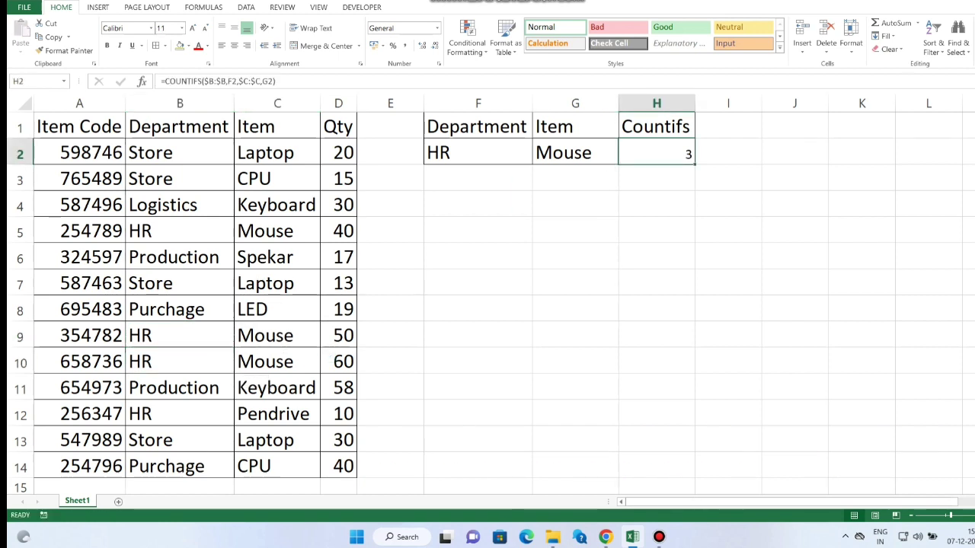
drag(180, 231, 277, 231)
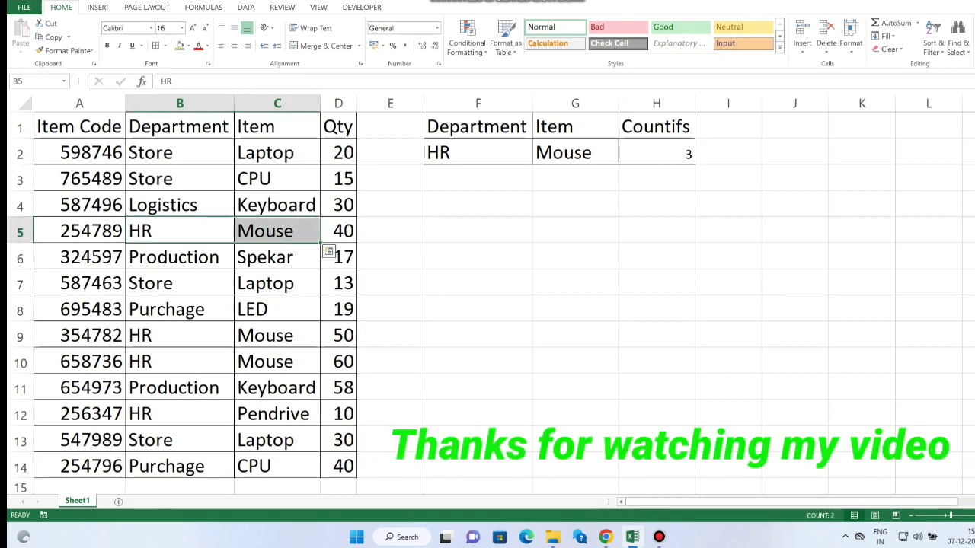
drag(180, 309, 277, 309)
drag(179, 335, 277, 335)
drag(180, 361, 278, 362)
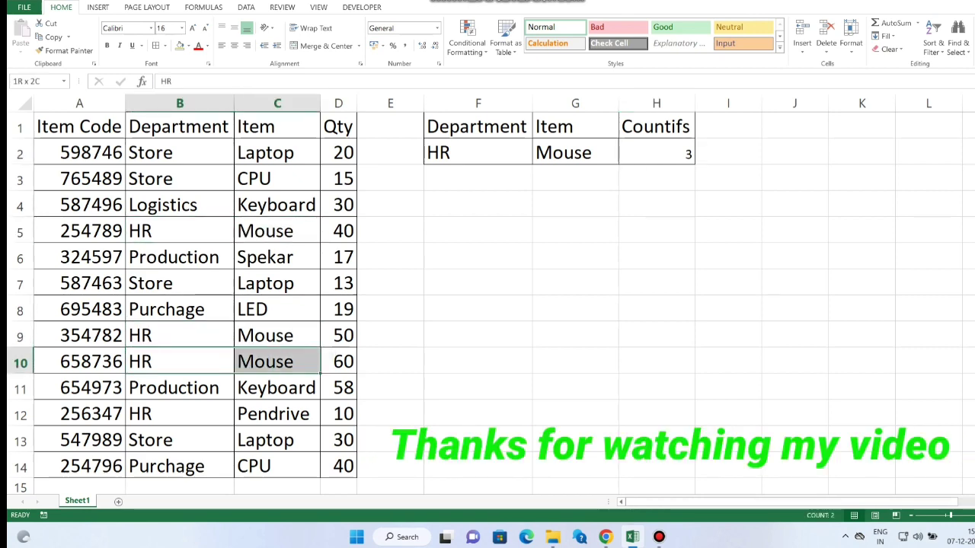
click(656, 153)
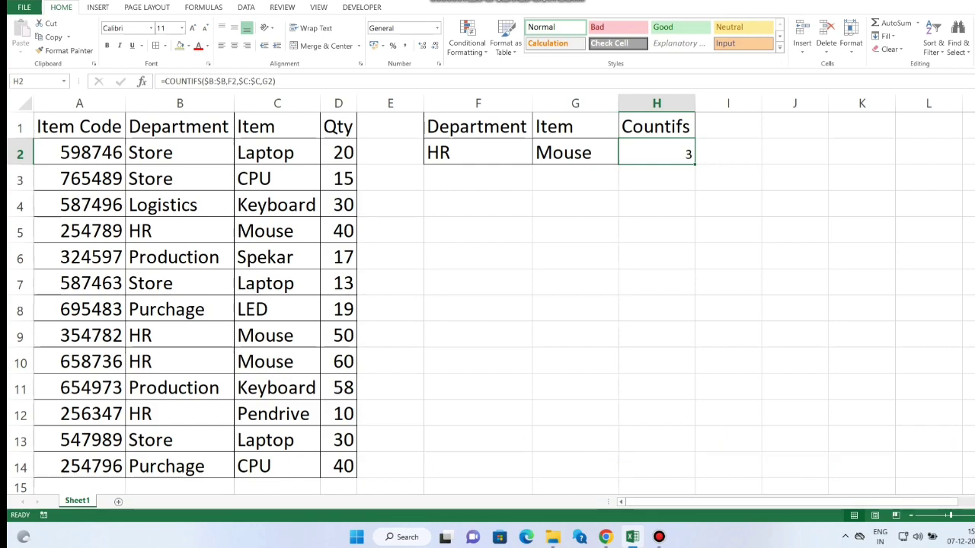